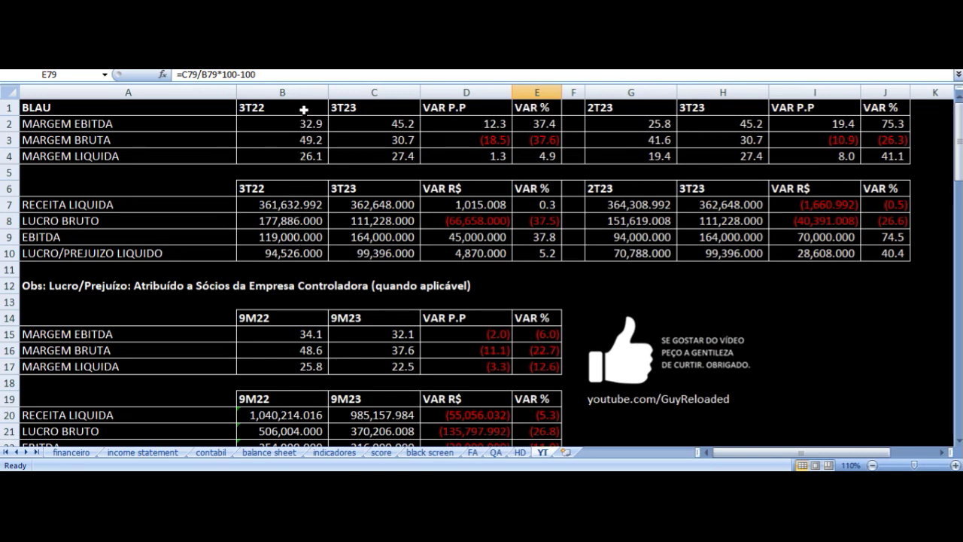
Step: Highlight in turn the 3T22 vs 3T23, 2T23 vs 3T23 and 9M22 vs 9M23 comparison blocks to survey the periods covered
left_click_drag(303, 109, 507, 247)
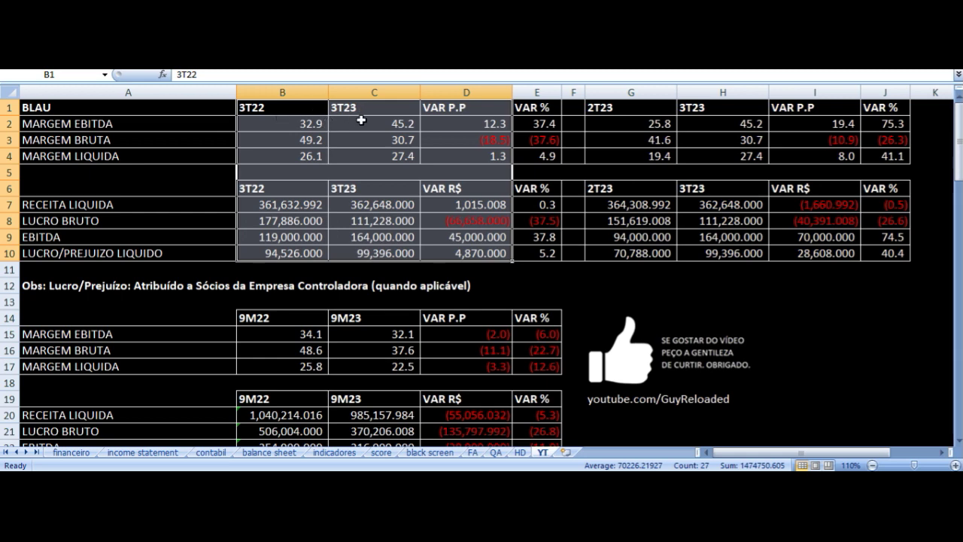
left_click_drag(637, 109, 863, 248)
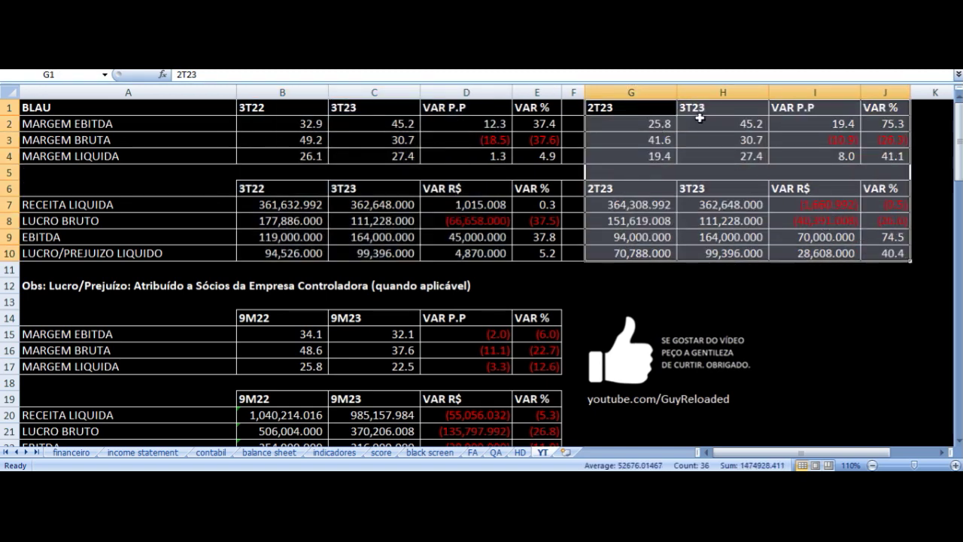
left_click_drag(303, 322, 529, 415)
Step: Examine BLAU's MARGEM EBITDA row cell by cell for 3T22, 3T23 and the percentage-point variation
left_click(294, 123)
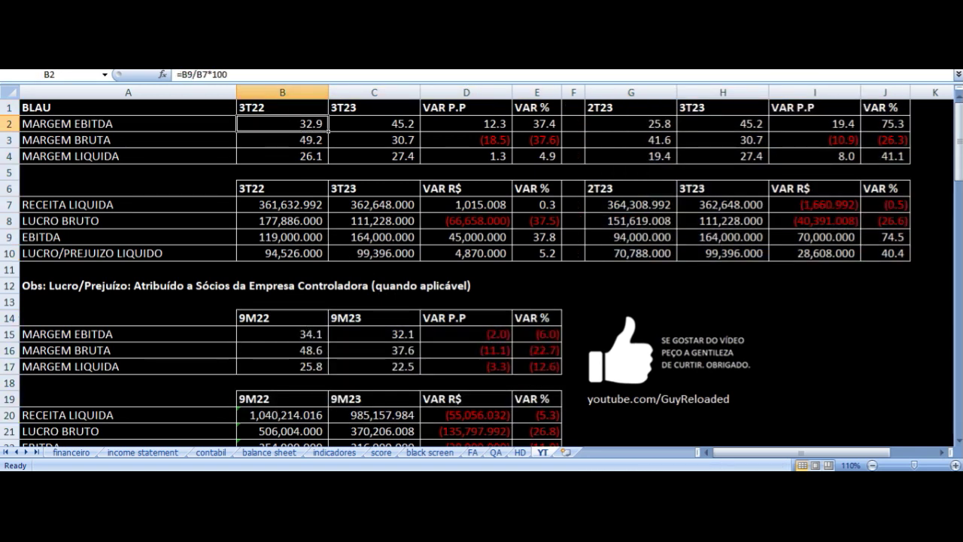
left_click(128, 124)
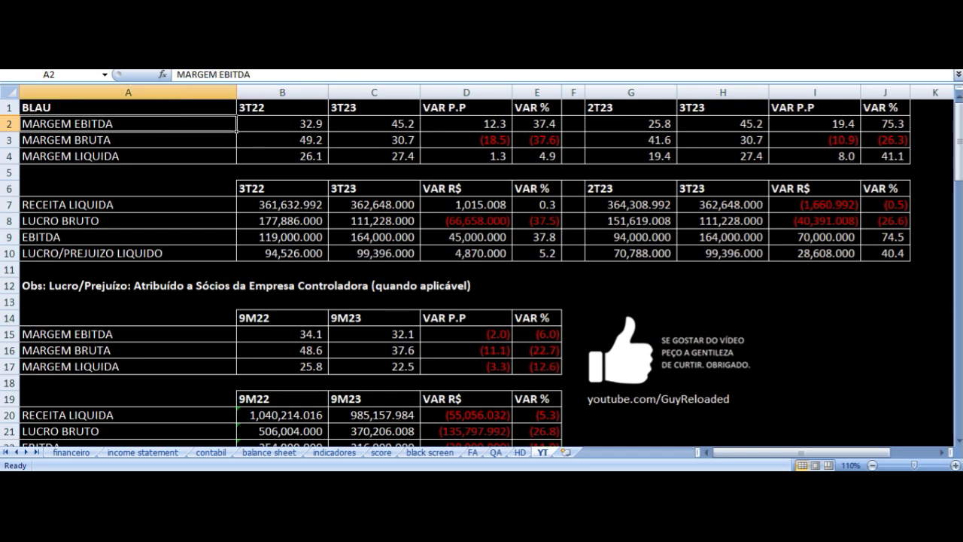
left_click(282, 123)
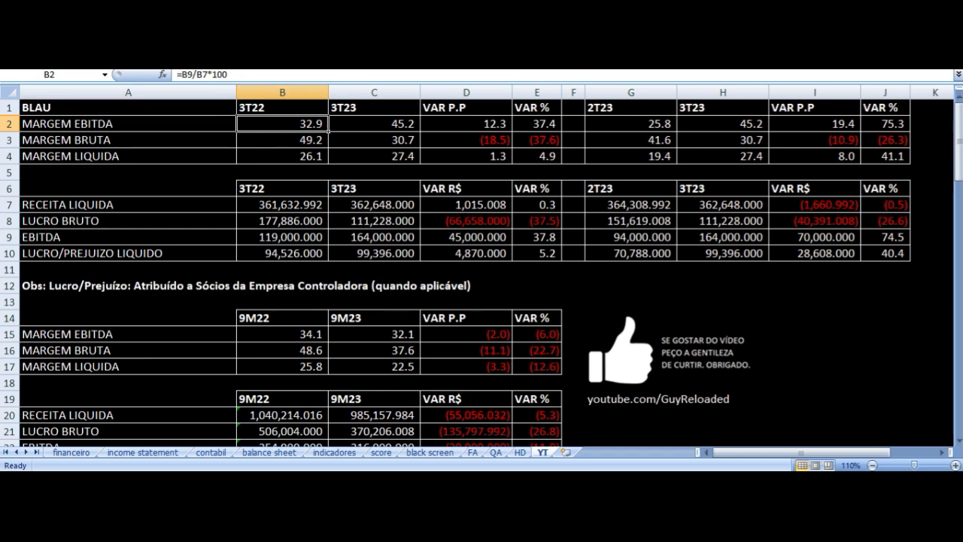
left_click(374, 124)
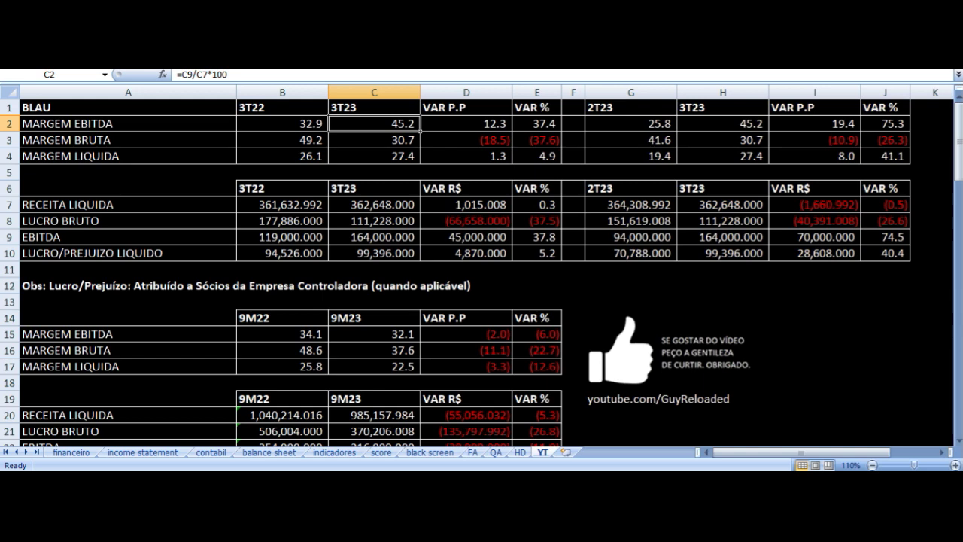
left_click(466, 123)
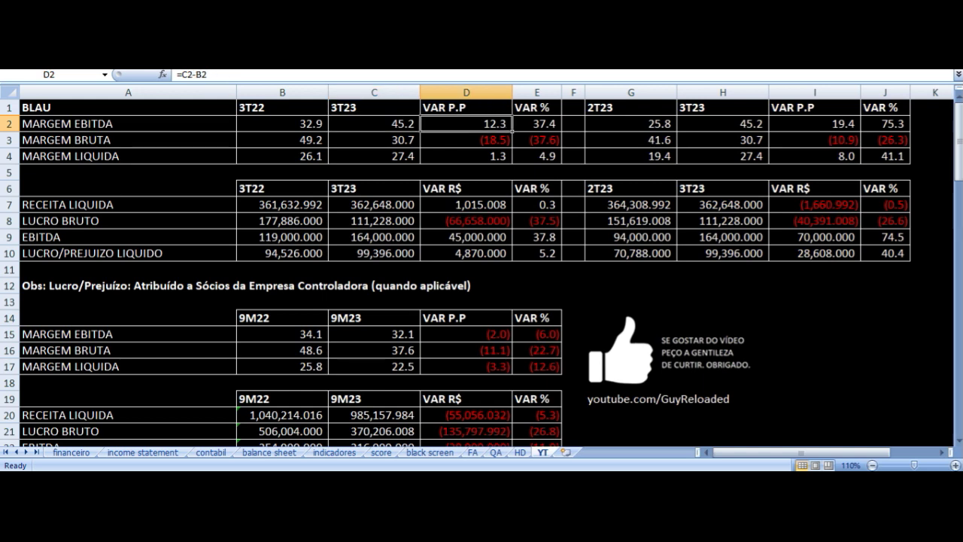
Step: Examine the MARGEM BRUTA row from 3T22 through 3T23 to its VAR P.P cell
key("Down")
key("Left")
key("Left")
key("Left")
left_click(282, 139)
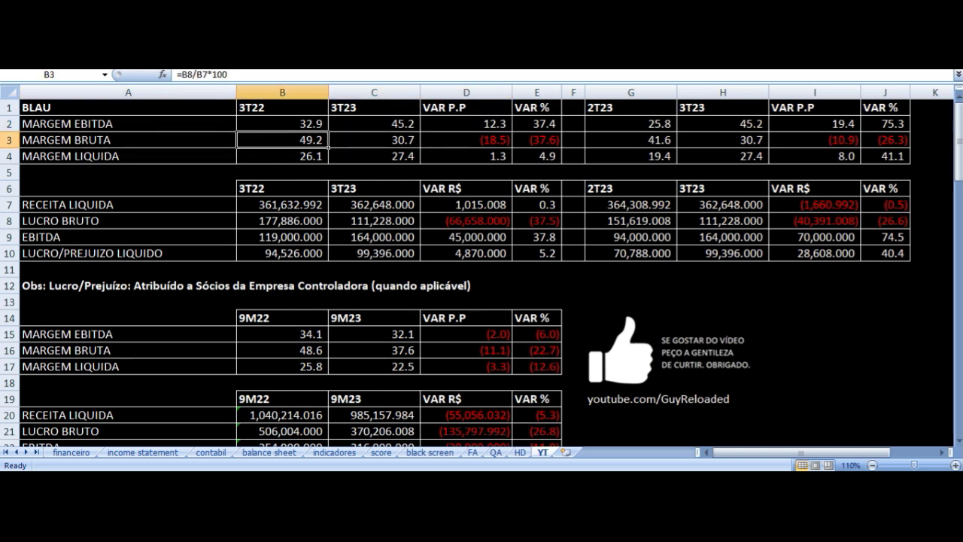
left_click(374, 140)
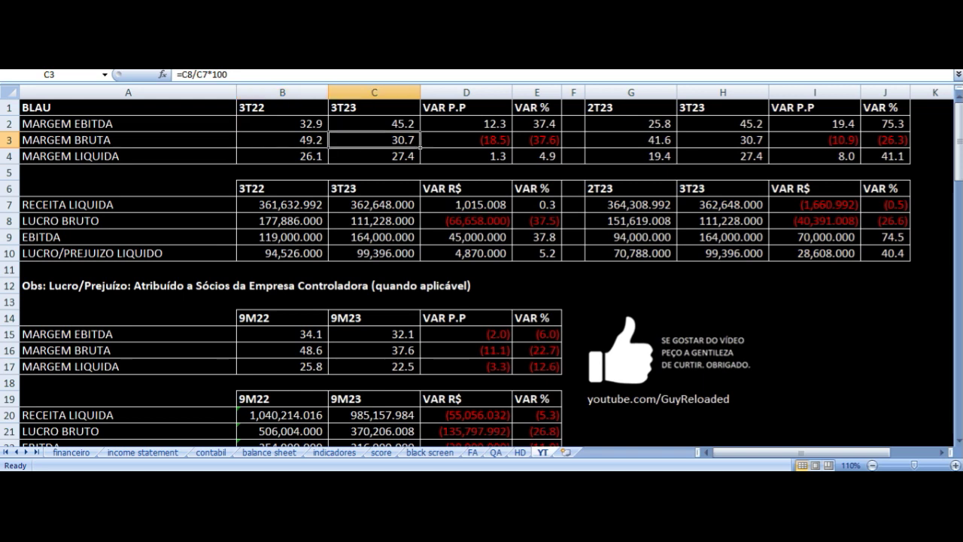
key("Right")
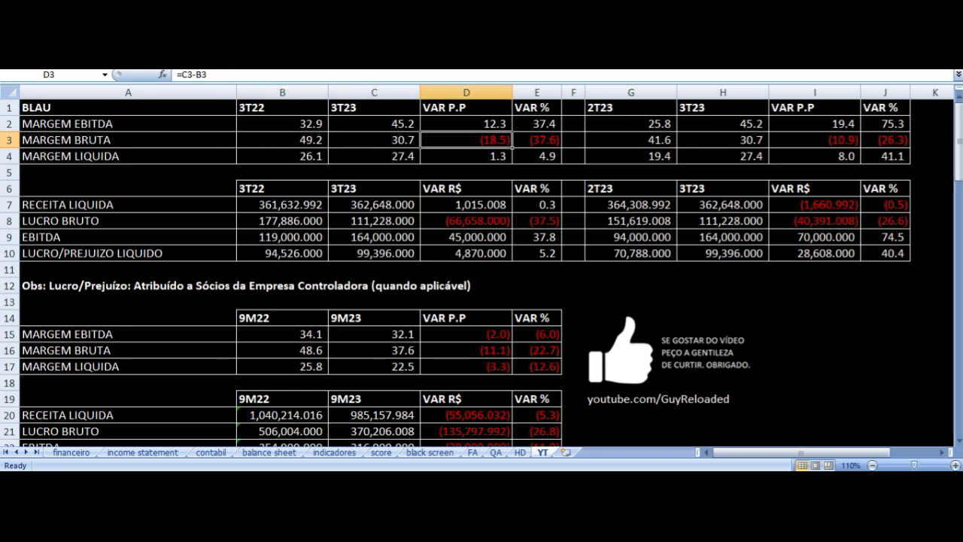
Step: Examine the MARGEM LIQUIDA row from its label across 3T22 and 3T23 to the VAR P.P cell
key("Down")
key("Left")
key("Left")
key("Left")
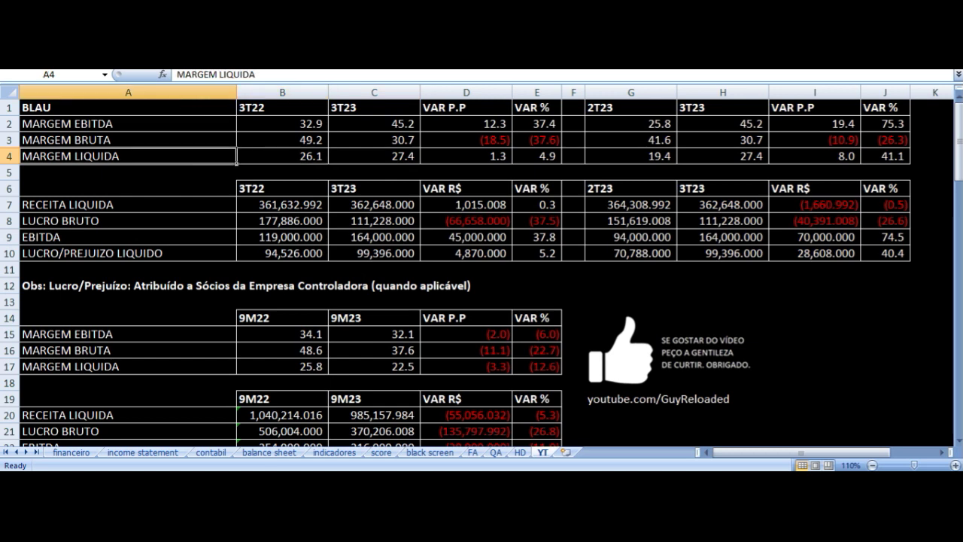
key("Right")
key("Right")
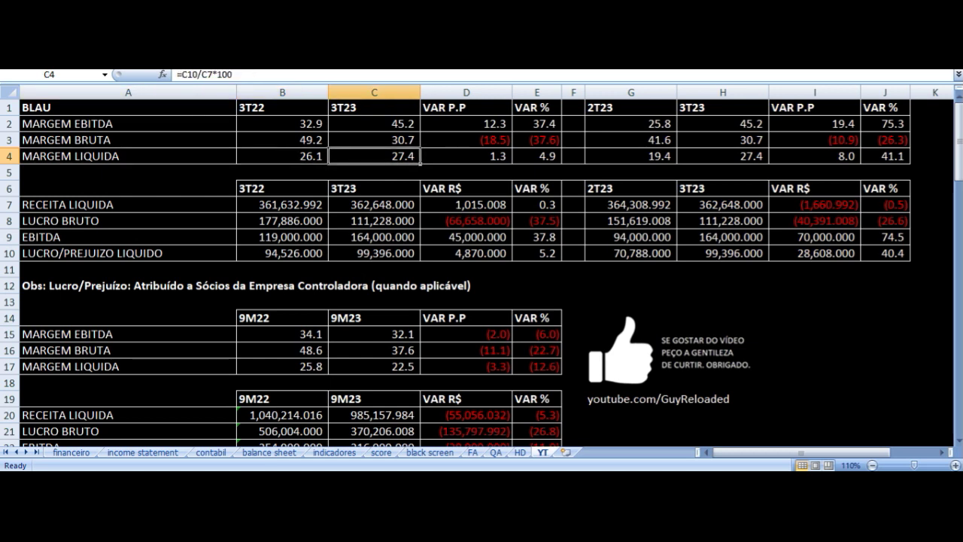
key("Right")
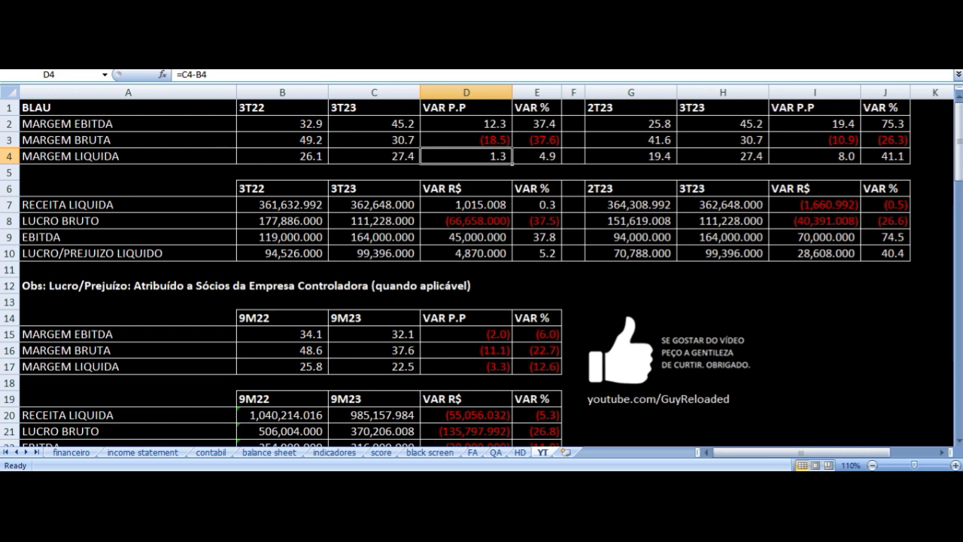
Step: Examine the quarterly RECEITA LIQUIDA row, comparing 3T22 with 3T23 up to the VAR % cell
key("Down")
key("Down")
key("Down")
key("Left")
key("Left")
key("Left")
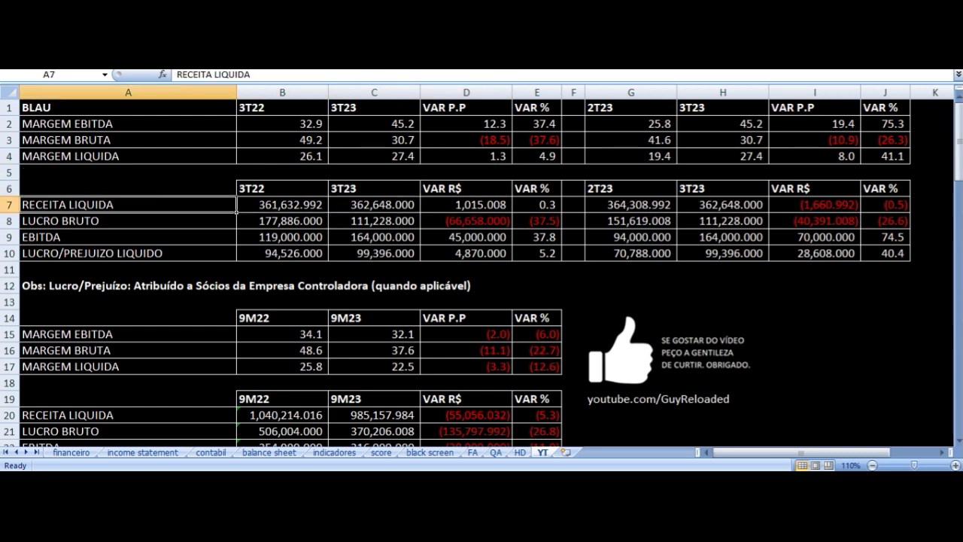
key("Right")
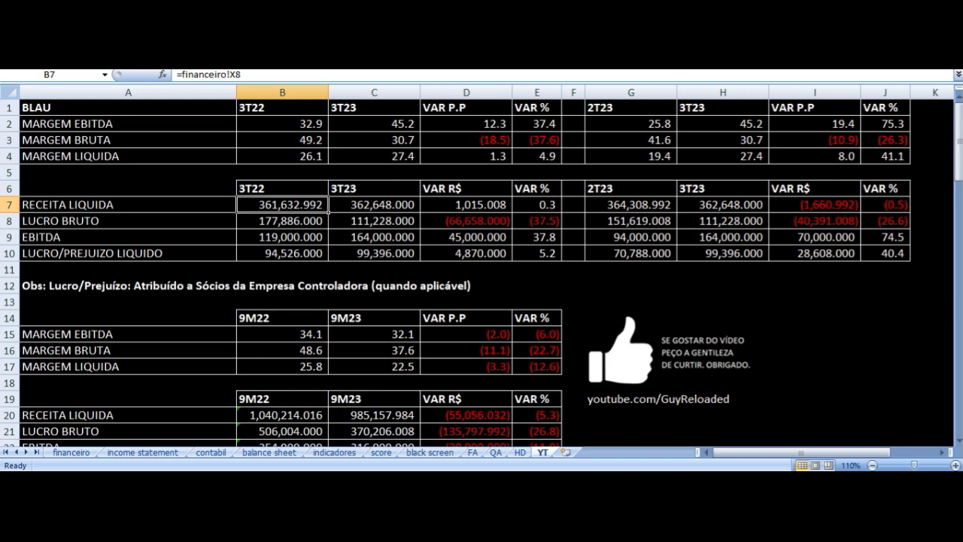
key("Right")
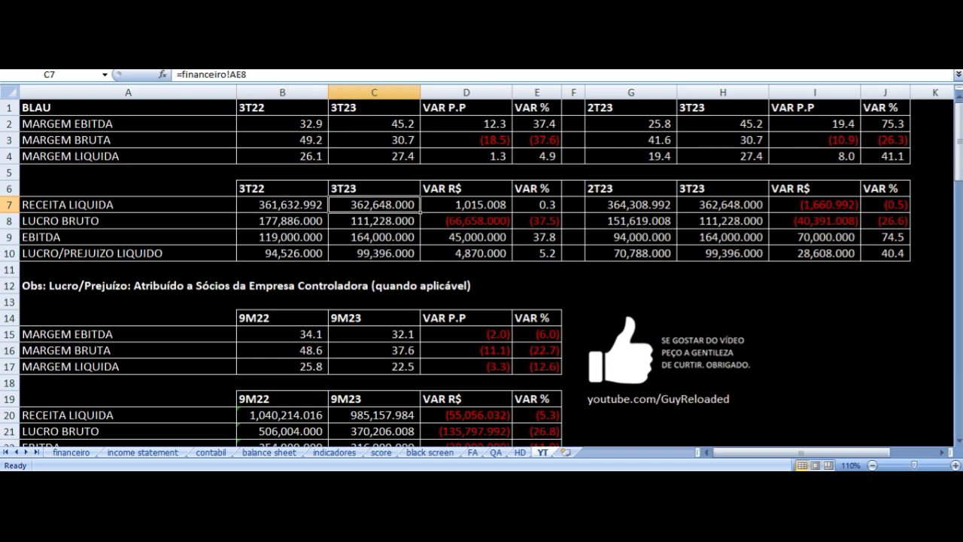
key("Right")
key("Right")
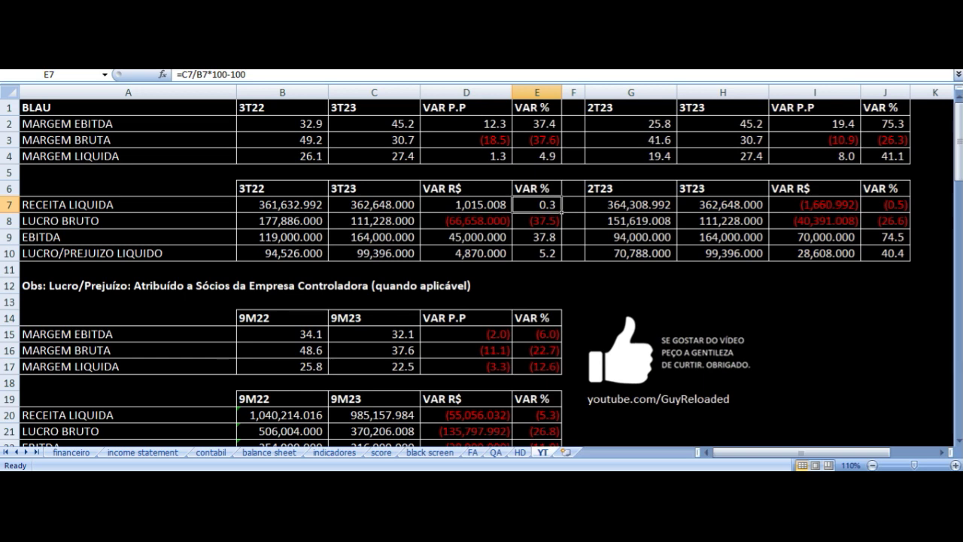
Step: Examine the quarterly LUCRO BRUTO row, comparing 3T22 with 3T23 up to the VAR % cell
key("Down")
key("Left")
key("Left")
key("Left")
key("Left")
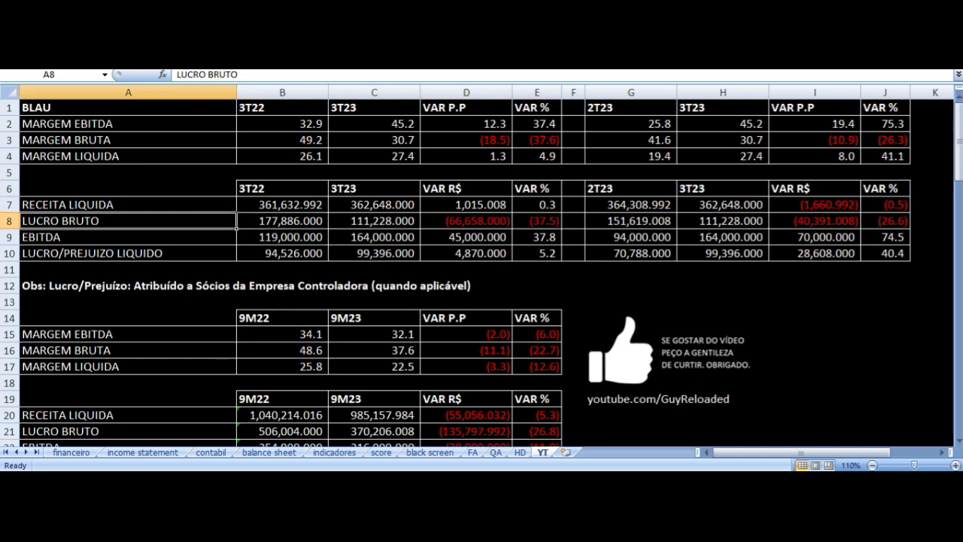
key("Right")
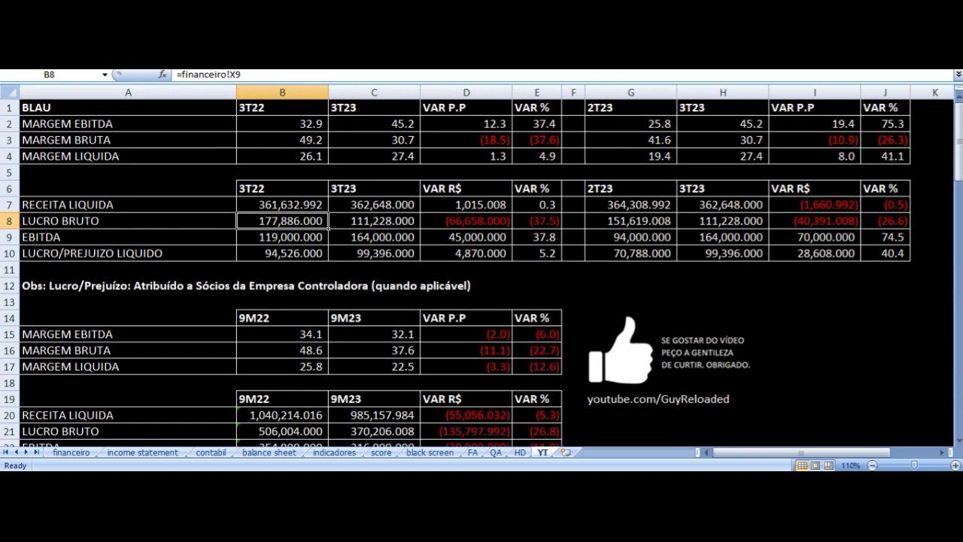
key("Right")
key("Right")
key("Right")
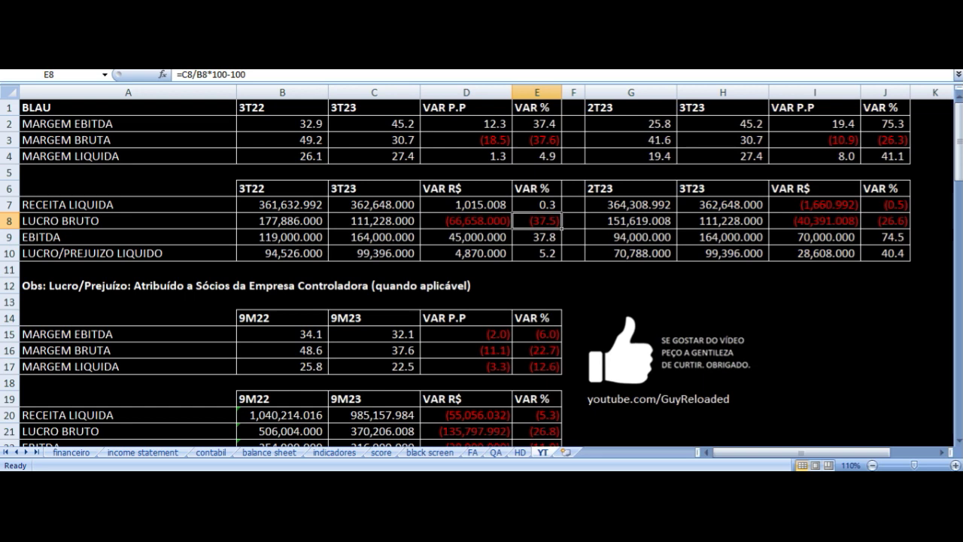
Step: Examine the quarterly EBITDA row, comparing 3T22 with 3T23 up to the VAR % cell
key("Down")
key("Left")
key("Left")
key("Left")
key("Left")
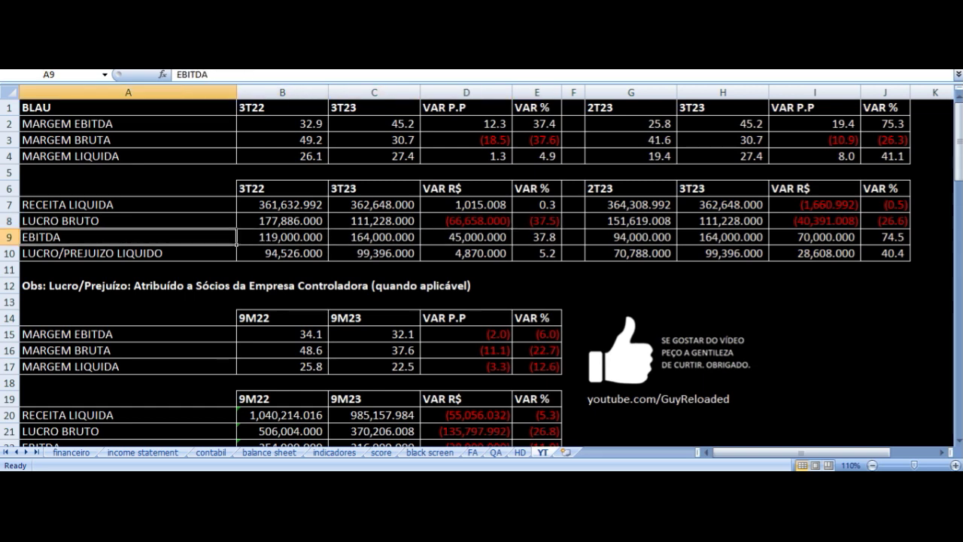
key("Right")
key("Right")
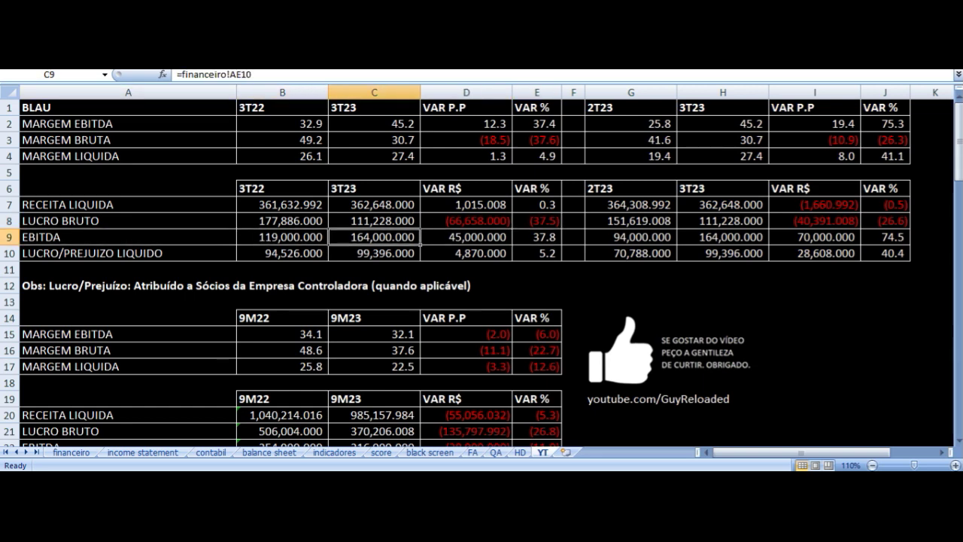
key("Right")
key("Right")
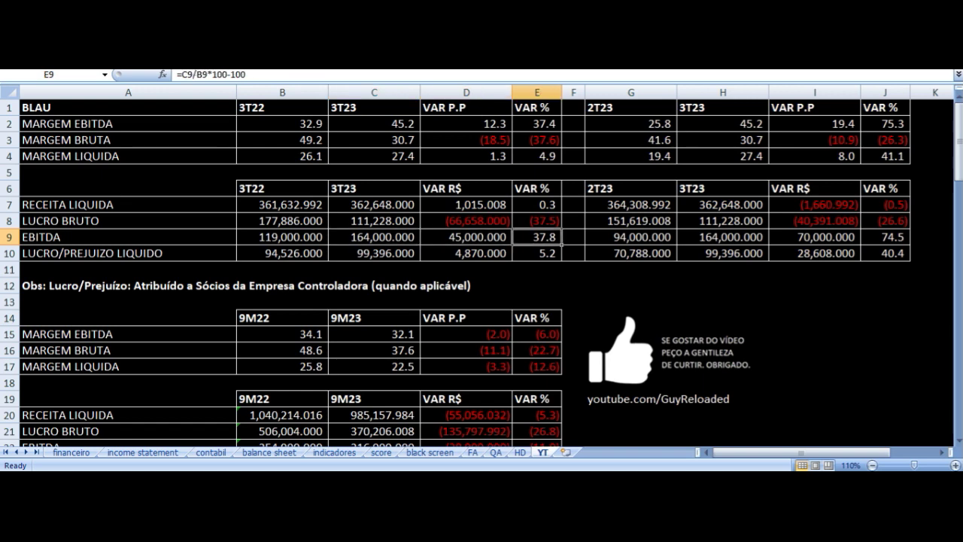
Step: Examine the quarterly LUCRO/PREJUIZO LIQUIDO row, comparing 3T22 with 3T23 up to the VAR % cell
key("Down")
key("Left")
key("Left")
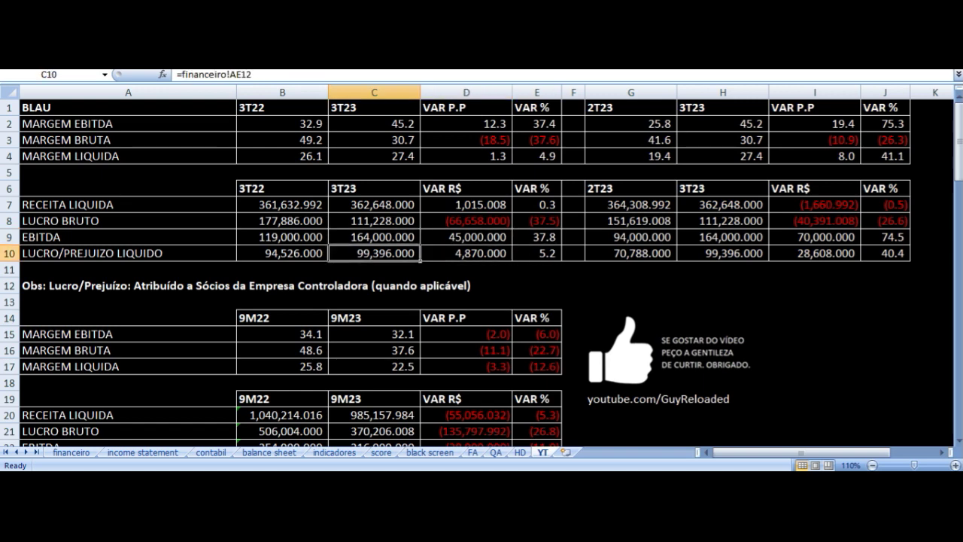
key("Left")
key("Left")
key("Right")
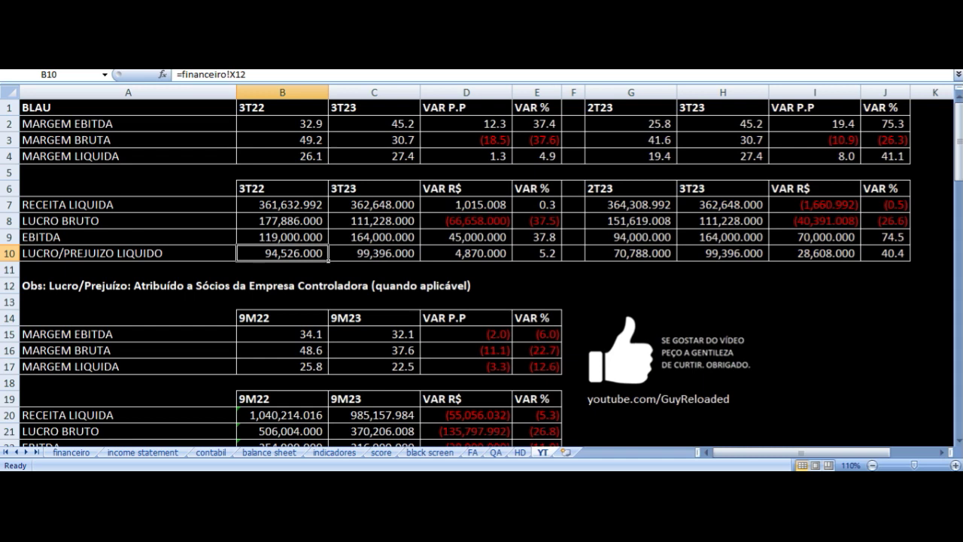
key("Right")
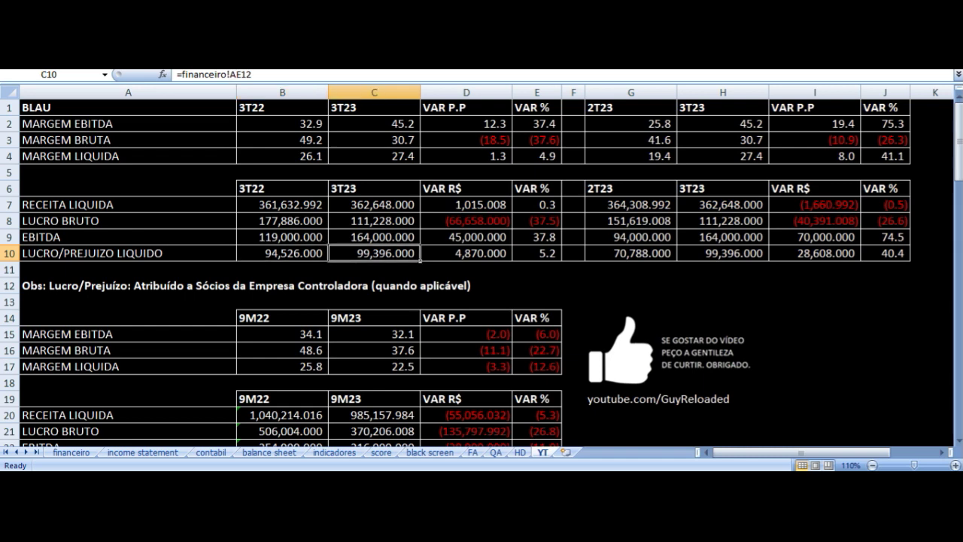
key("Right")
key("Right")
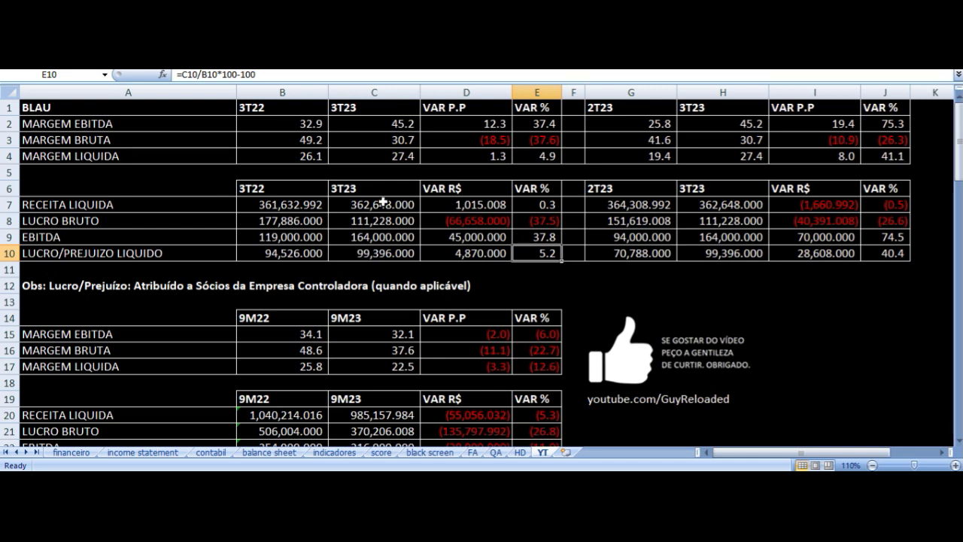
Step: Review the whole 3T22 vs 3T23 block again, checking the revenue, gross profit, EBITDA and net profit figures and their variations
left_click_drag(295, 111, 530, 250)
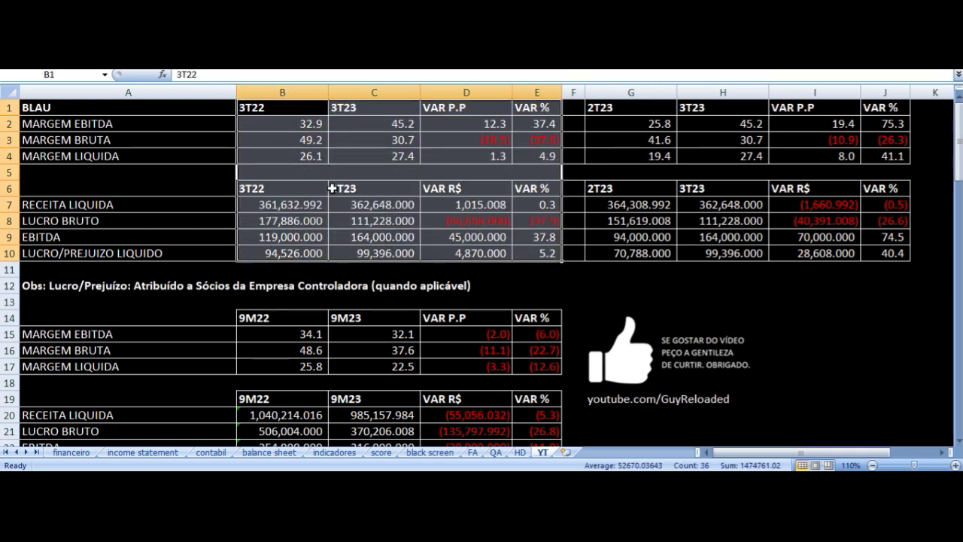
left_click(282, 206)
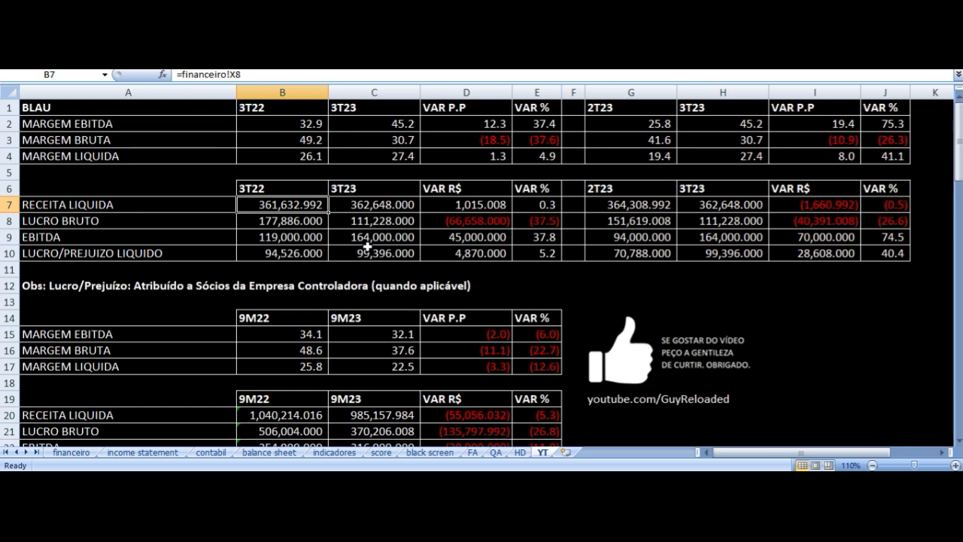
left_click(537, 252)
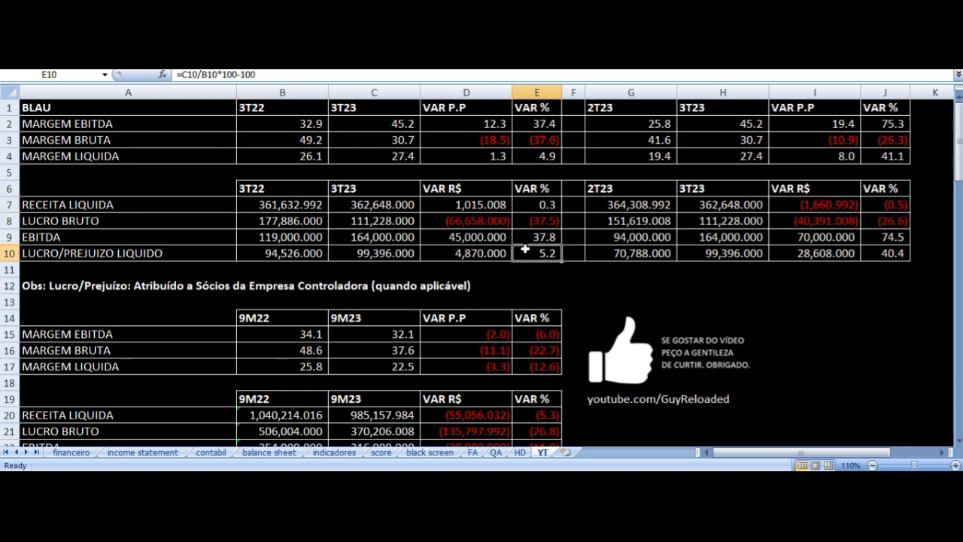
left_click(464, 235)
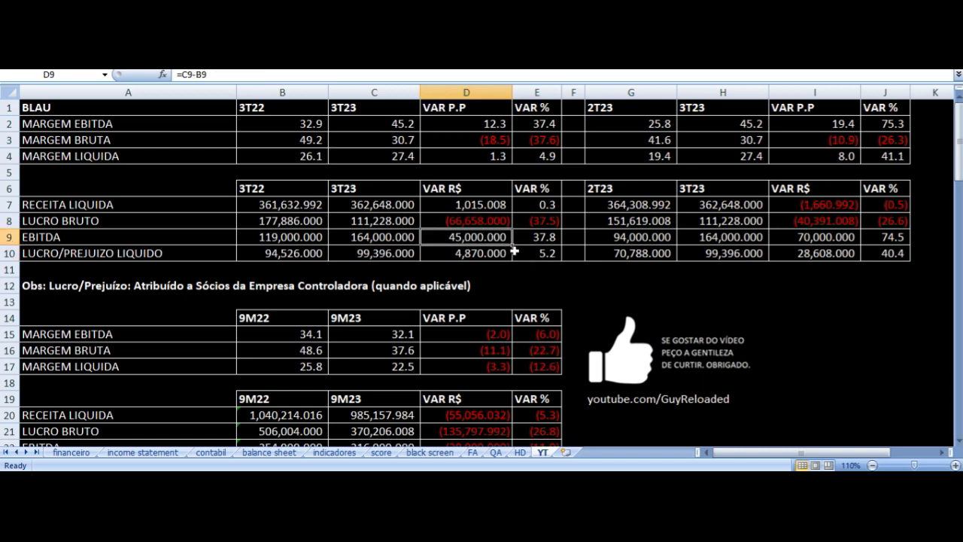
left_click(307, 204)
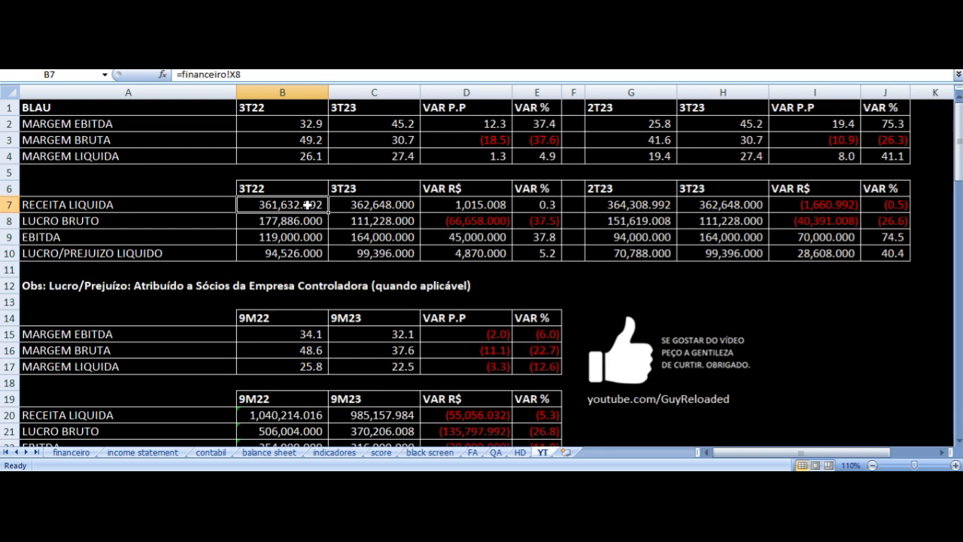
left_click_drag(301, 110, 520, 251)
left_click(382, 237)
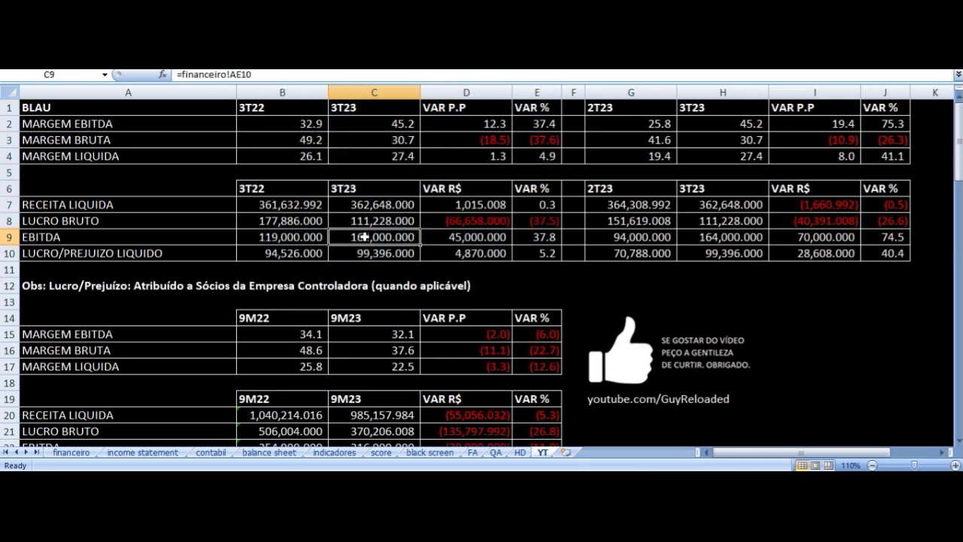
left_click(530, 241)
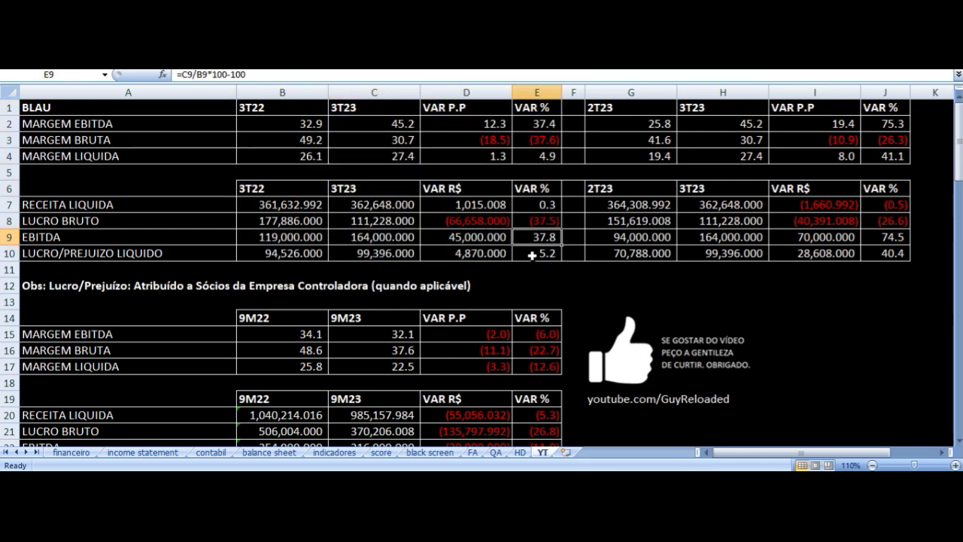
left_click(531, 255)
left_click_drag(307, 205, 473, 221)
Step: Examine the MARGEM EBITDA row for 2T23 against 3T23 up to the VAR P.P cell
left_click_drag(640, 108, 825, 237)
left_click(637, 125)
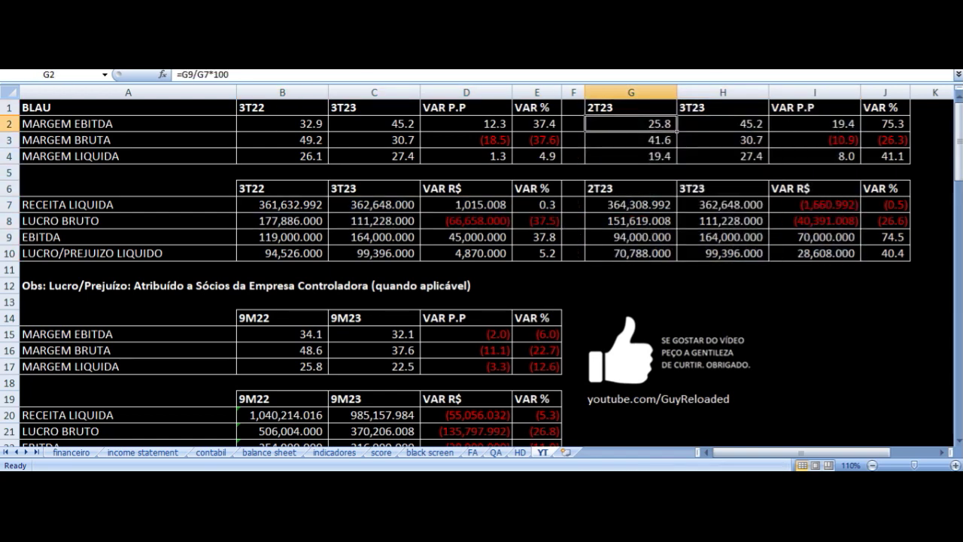
left_click(636, 140)
left_click(637, 124)
left_click(722, 123)
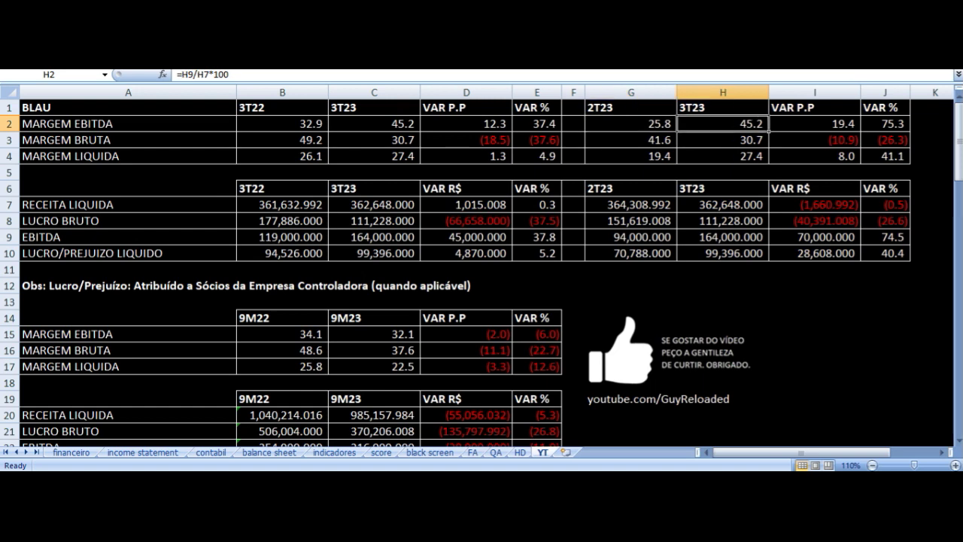
left_click(814, 124)
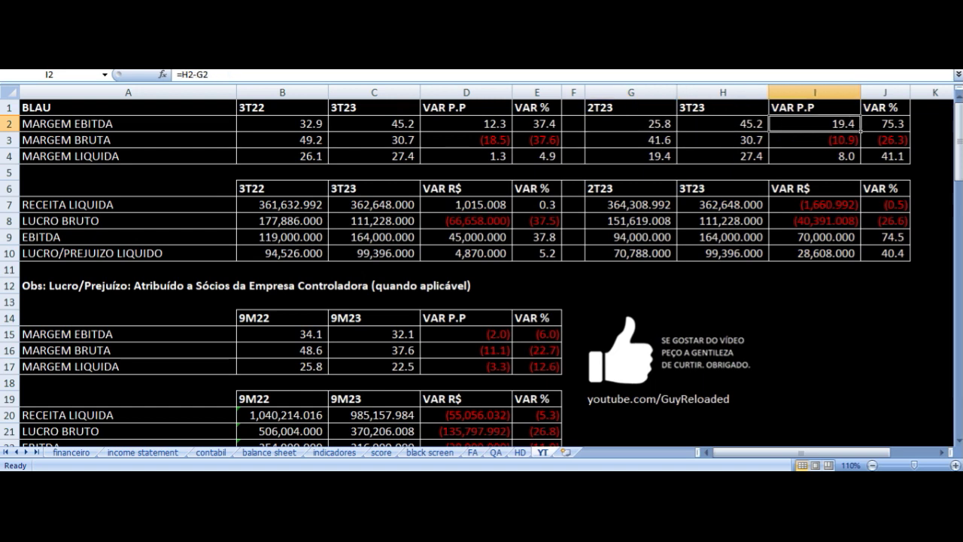
Step: Examine the MARGEM BRUTA row for 2T23 against 3T23 up to the VAR P.P cell
key("Down")
key("Left")
key("Left")
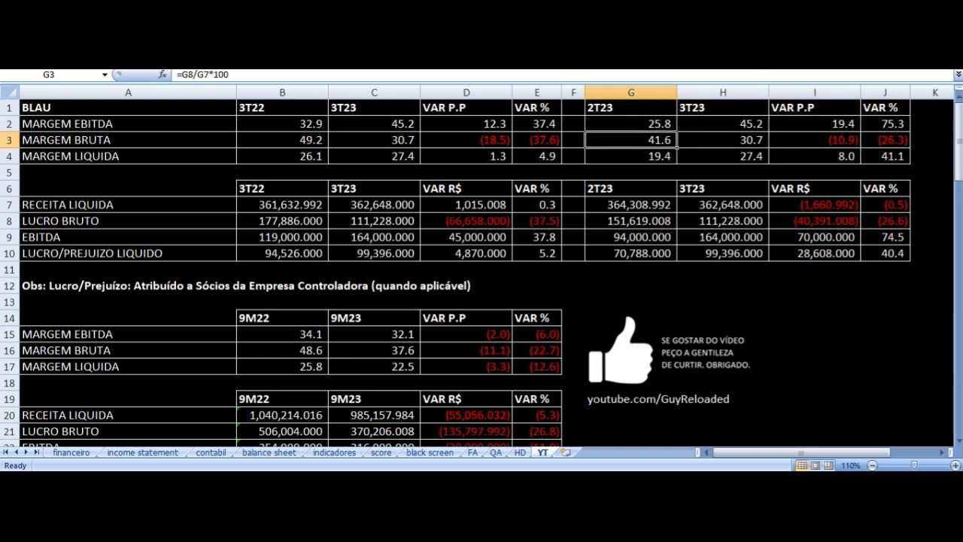
key("Right")
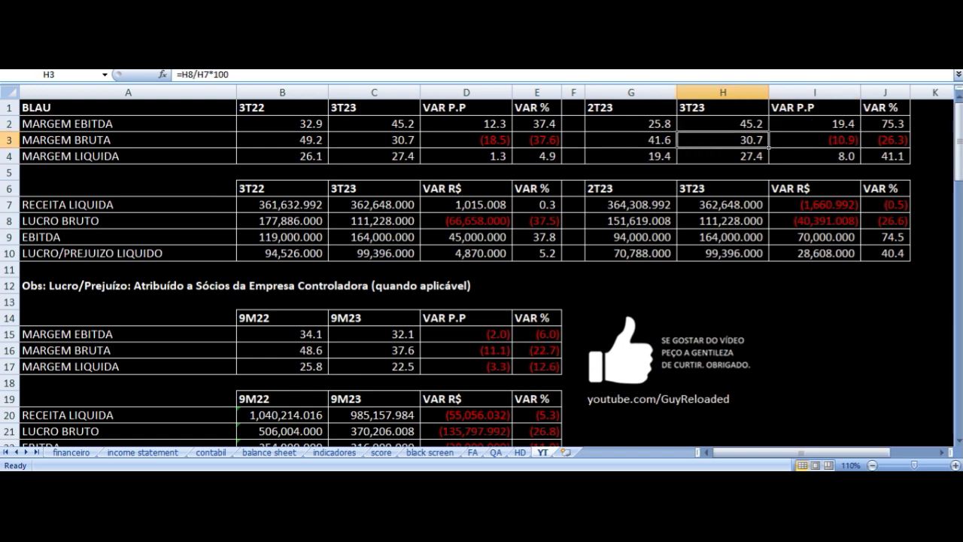
key("Right")
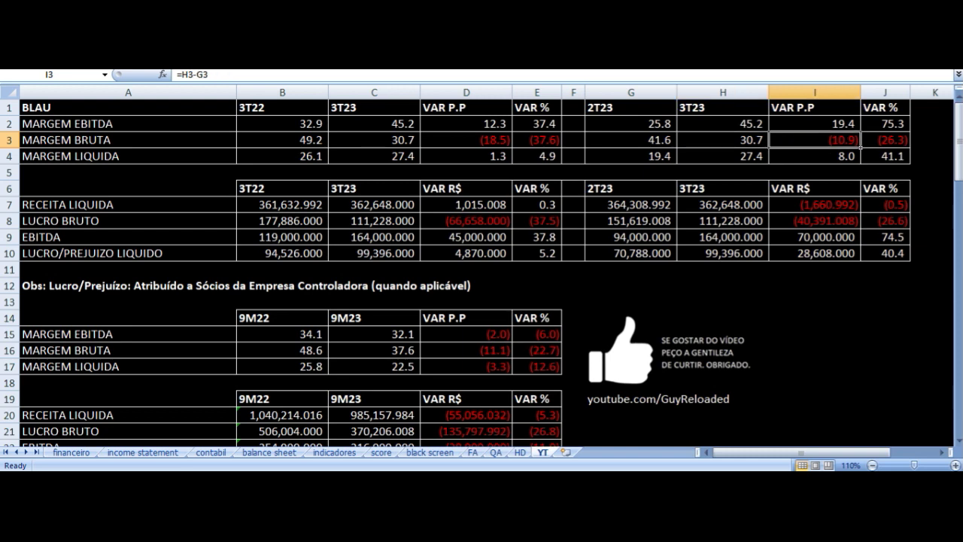
Step: Examine the MARGEM LIQUIDA row for 2T23 against 3T23 up to the VAR P.P cell
key("Down")
key("Left")
key("Left")
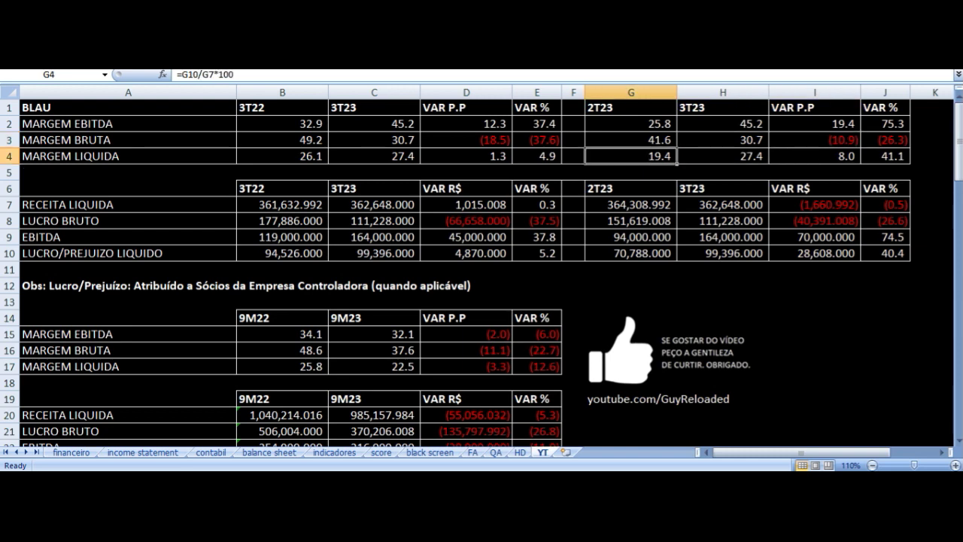
key("Right")
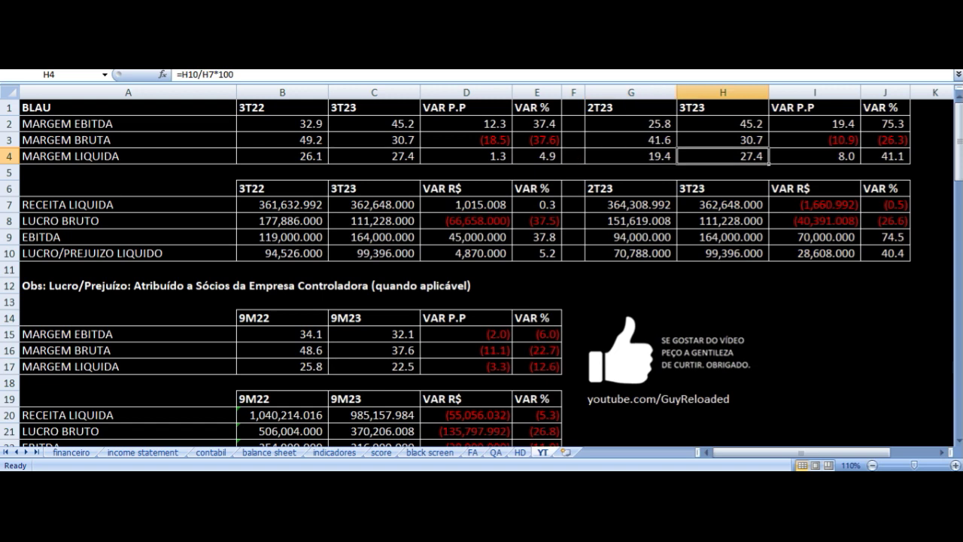
key("Right")
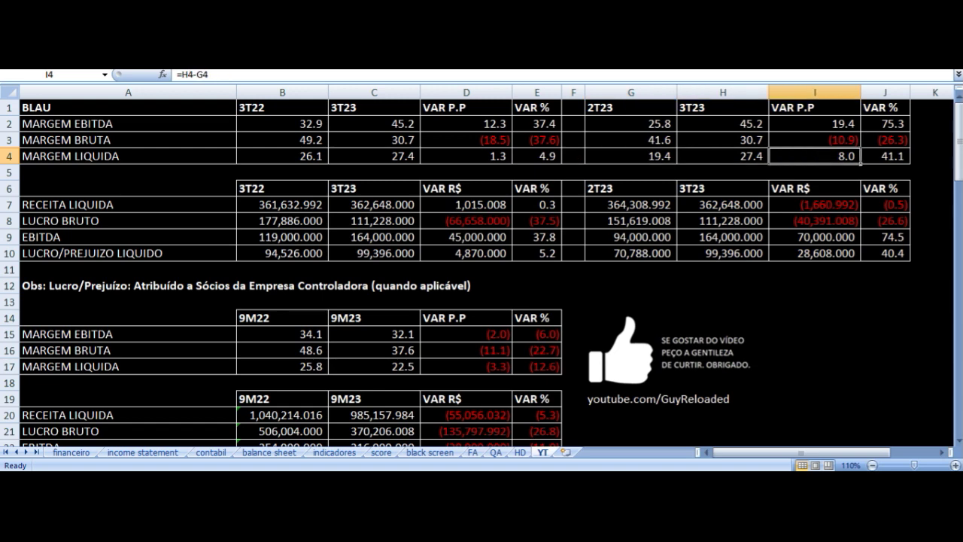
Step: Examine the RECEITA LIQUIDA row, comparing 2T23 with 3T23 and checking the VAR R$ and VAR % cells
key("Down")
key("Down")
key("Down")
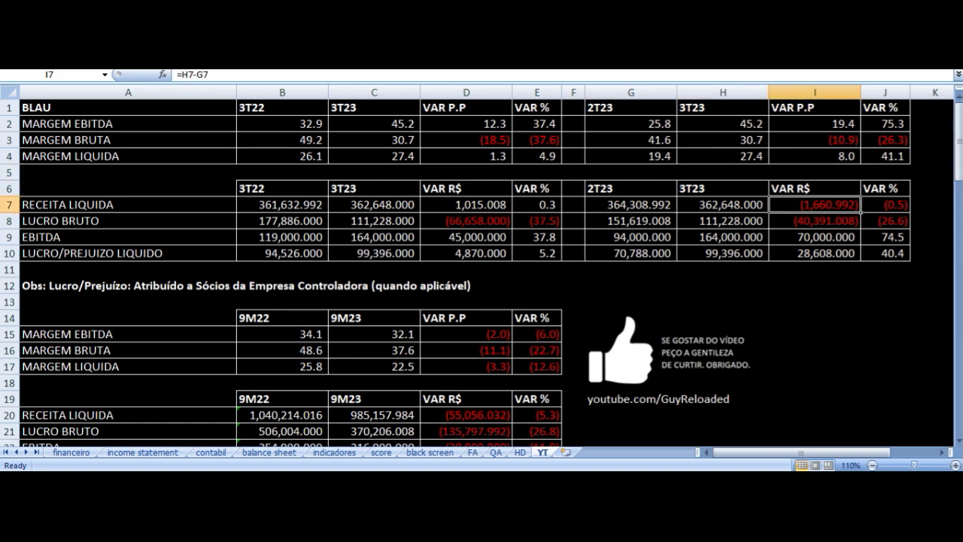
key("Left")
key("Right")
key("Right")
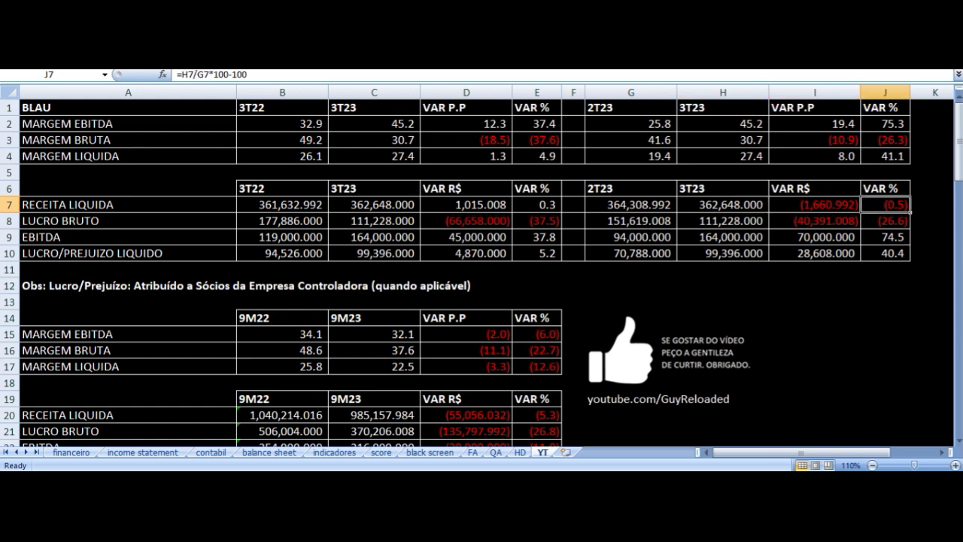
key("Left")
key("Left")
key("Left")
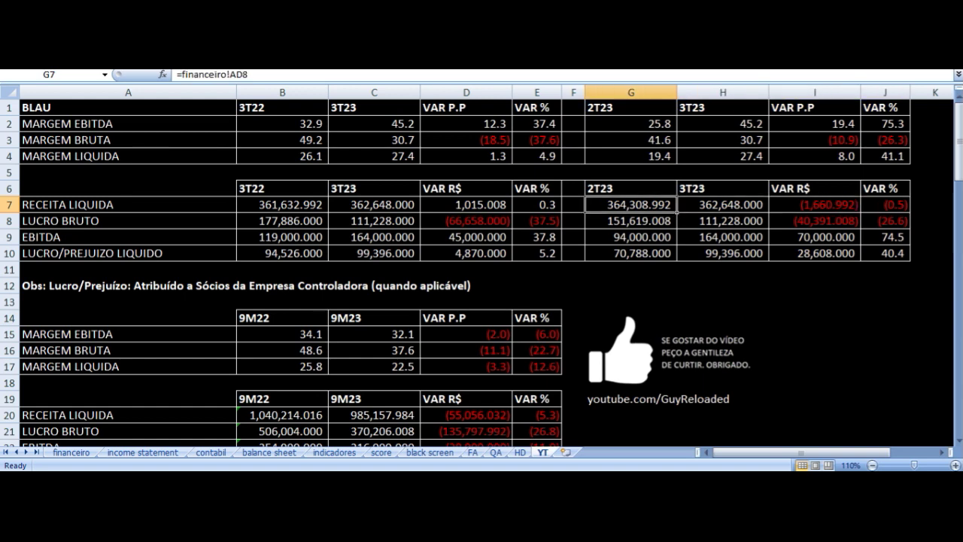
key("Right")
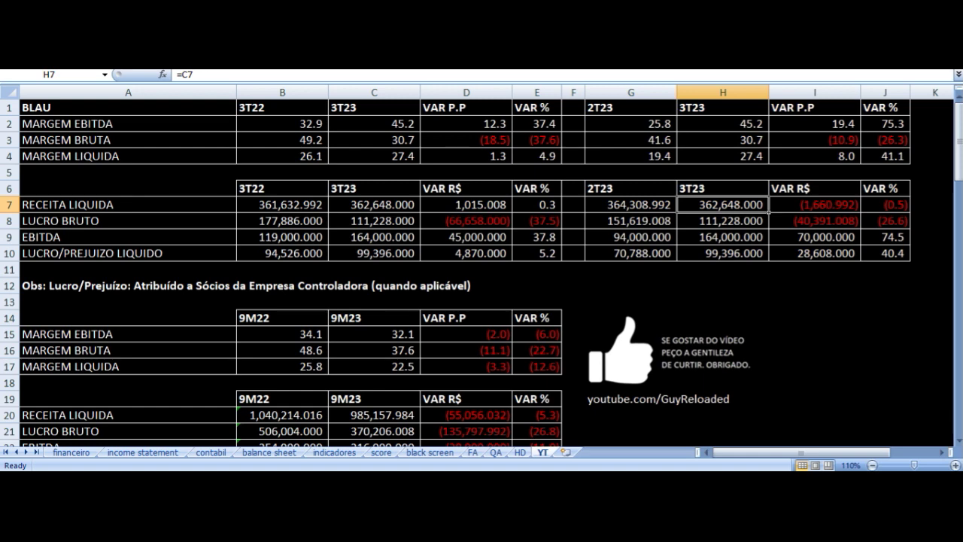
key("Right")
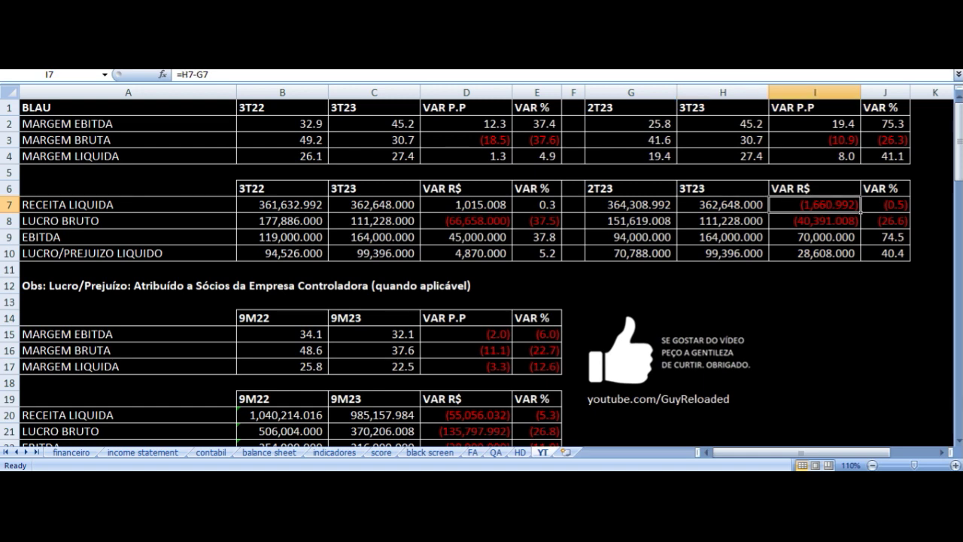
Step: Examine the LUCRO BRUTO row, comparing 2T23 with 3T23 up to the VAR % cell
key("Down")
key("Left")
key("Left")
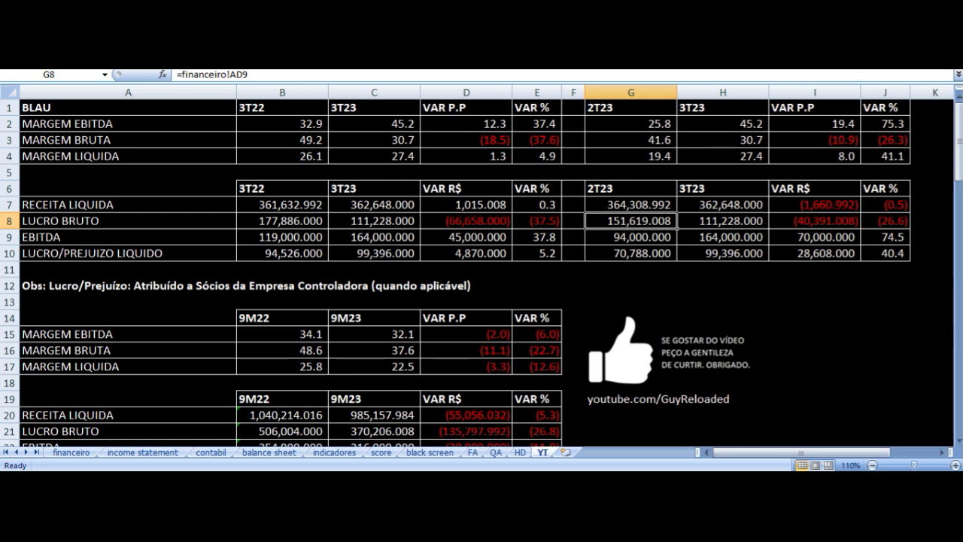
key("Right")
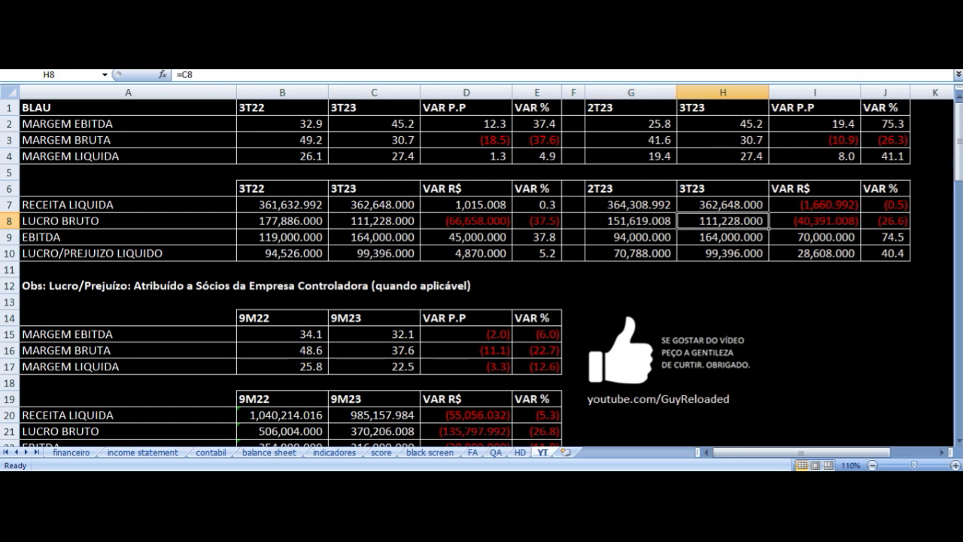
key("Right")
key("Right")
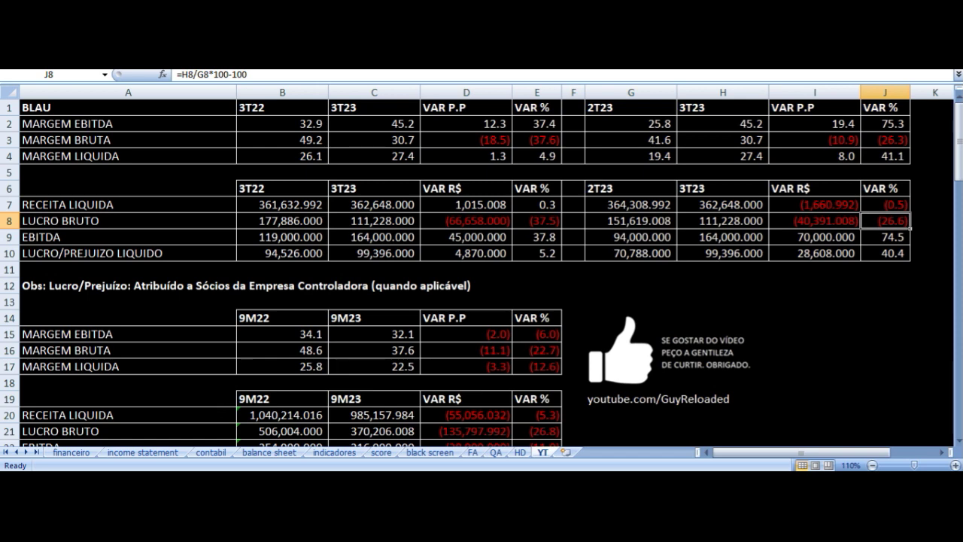
Step: Examine the EBITDA row, comparing 2T23 with 3T23 up to the VAR % cell
key("Down")
key("Left")
key("Left")
key("Left")
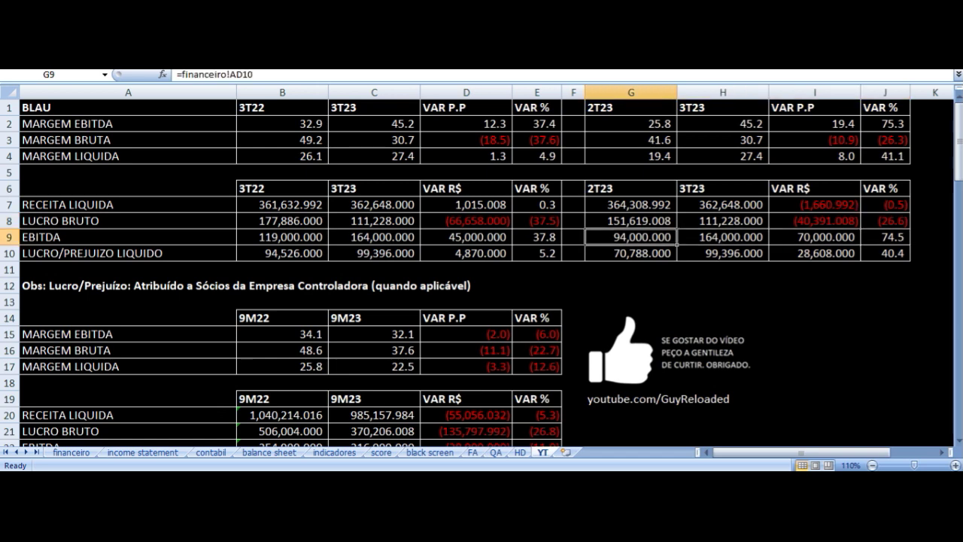
key("Right")
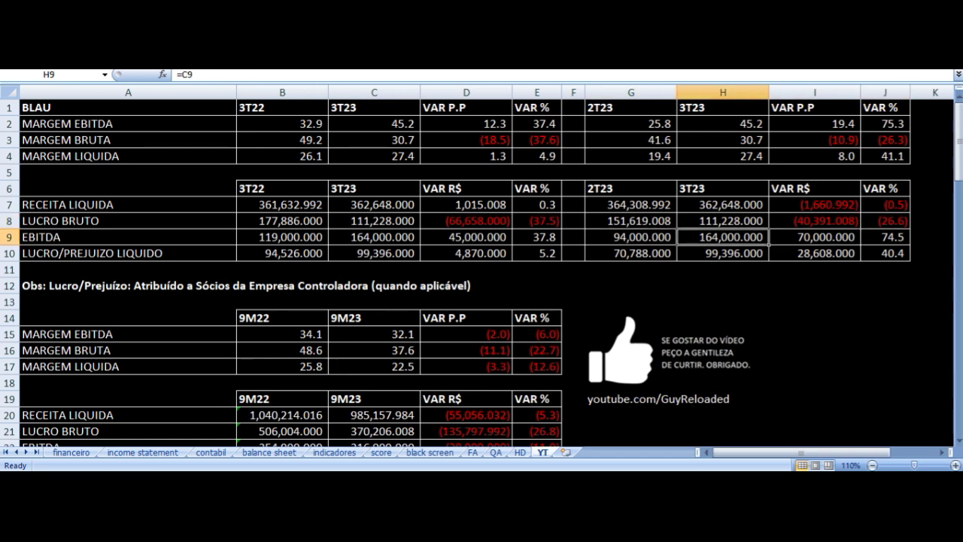
key("Right")
key("Right")
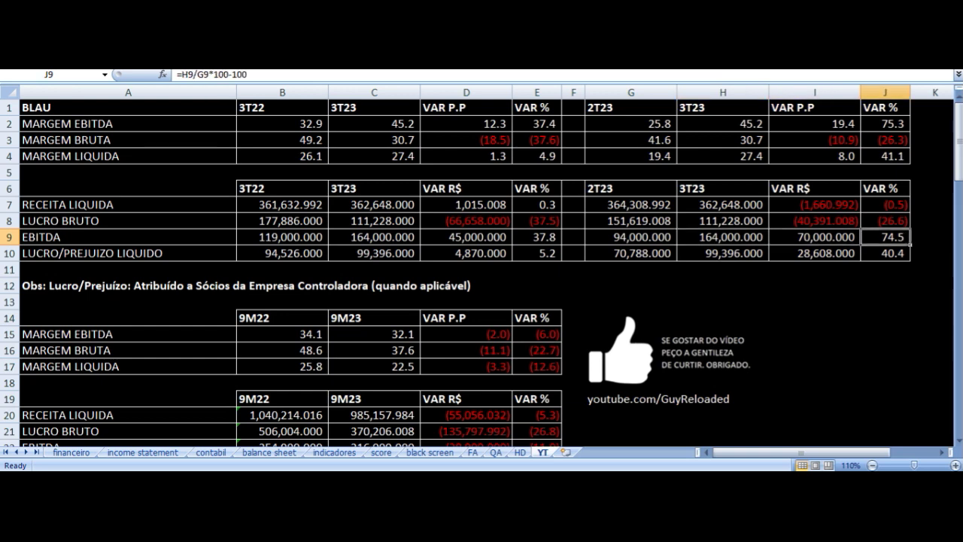
Step: Examine the LUCRO/PREJUIZO LIQUIDO row for 2T23 against 3T23 up to VAR %, and recheck MARGEM LIQUIDA for both quarters
key("Down")
key("Left")
key("Left")
key("Left")
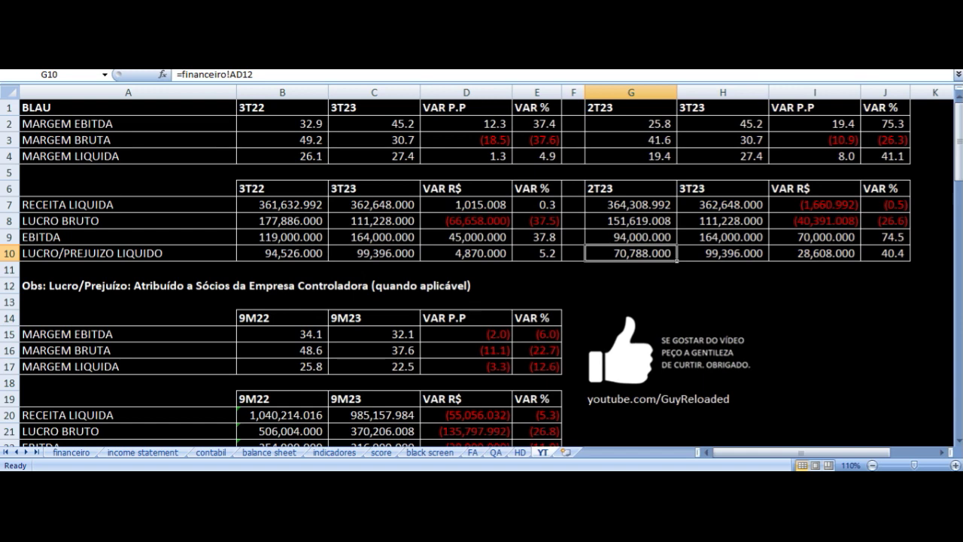
key("Right")
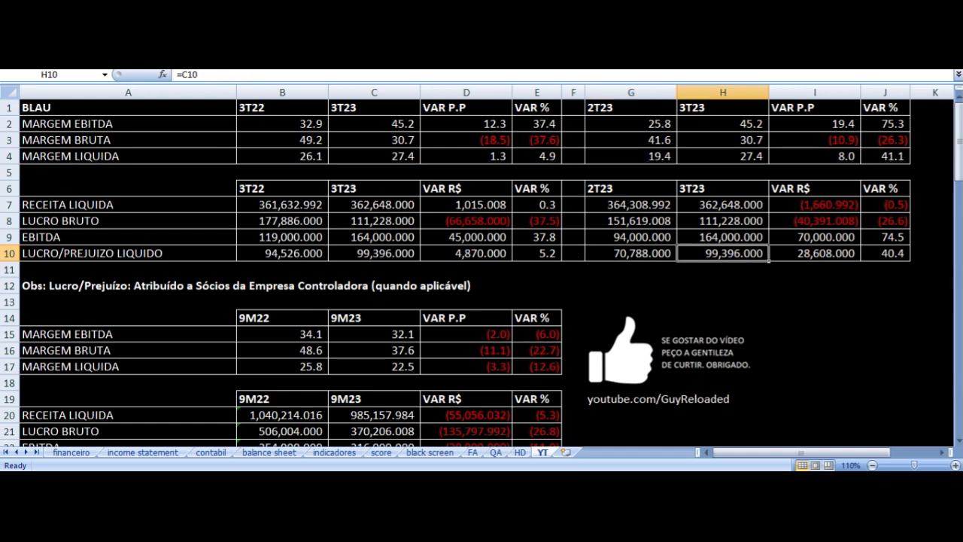
key("Right")
key("Right")
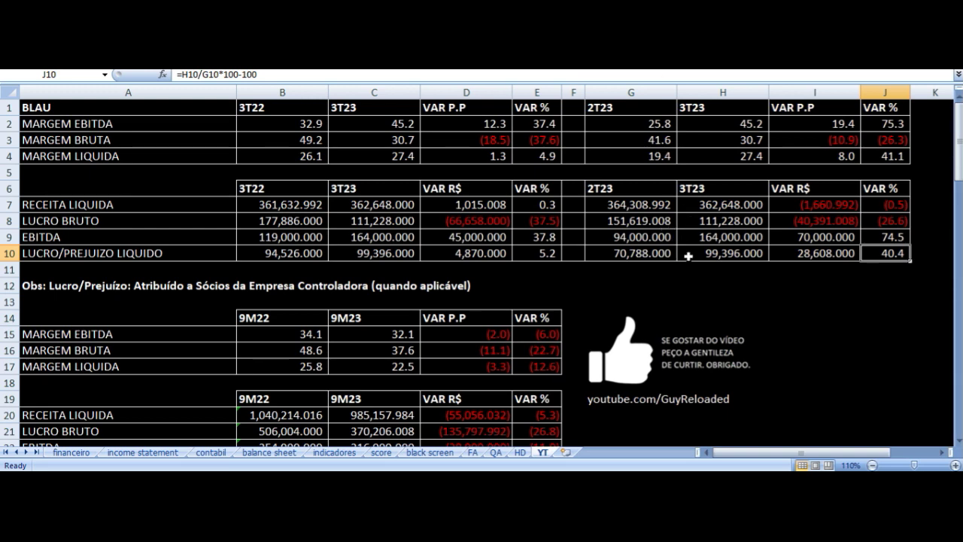
left_click(658, 156)
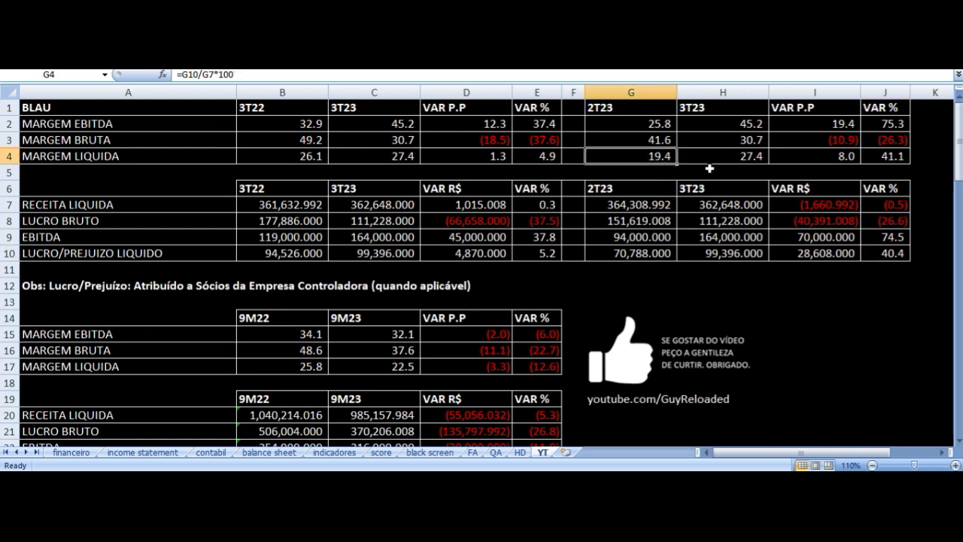
left_click(712, 158)
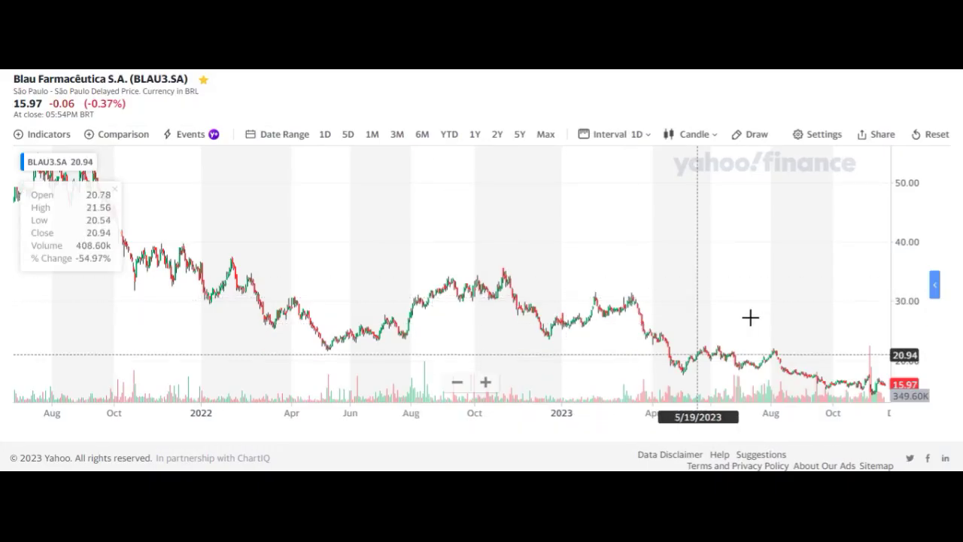
Step: Switch to the BLAU3.SA chart in Yahoo Finance, inspect the August to November 2023 prices and show dividend events
scroll(767, 325, "up", 5)
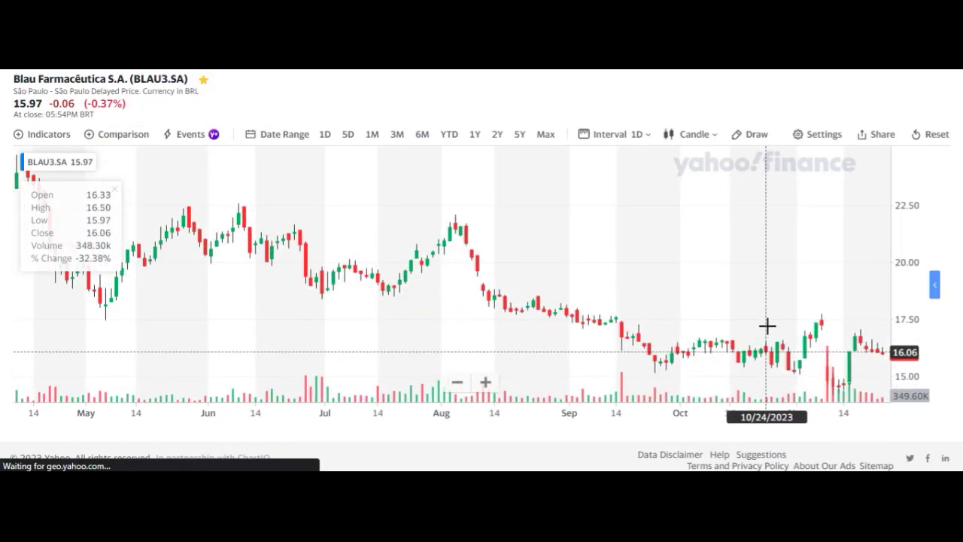
scroll(767, 326, "up", 4)
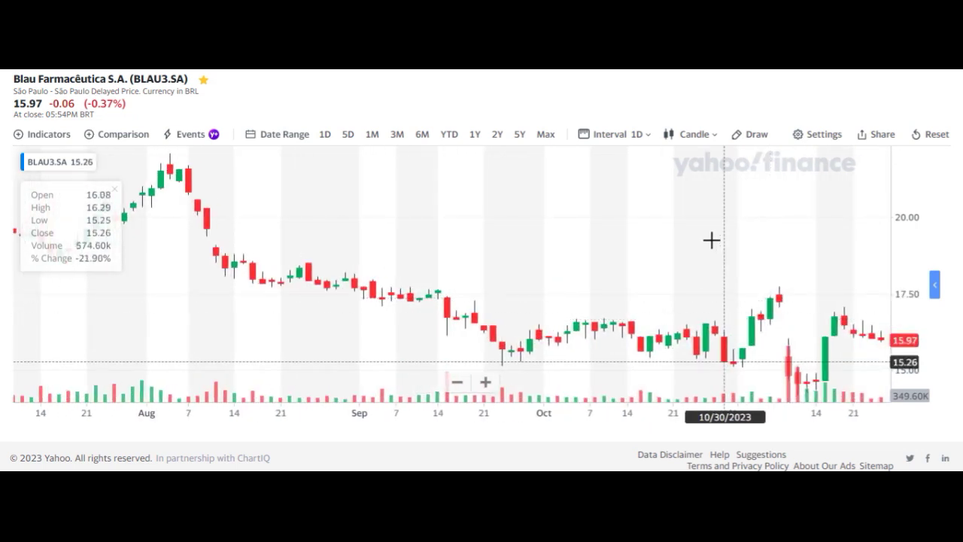
left_click(193, 143)
left_click(184, 183)
left_click(486, 97)
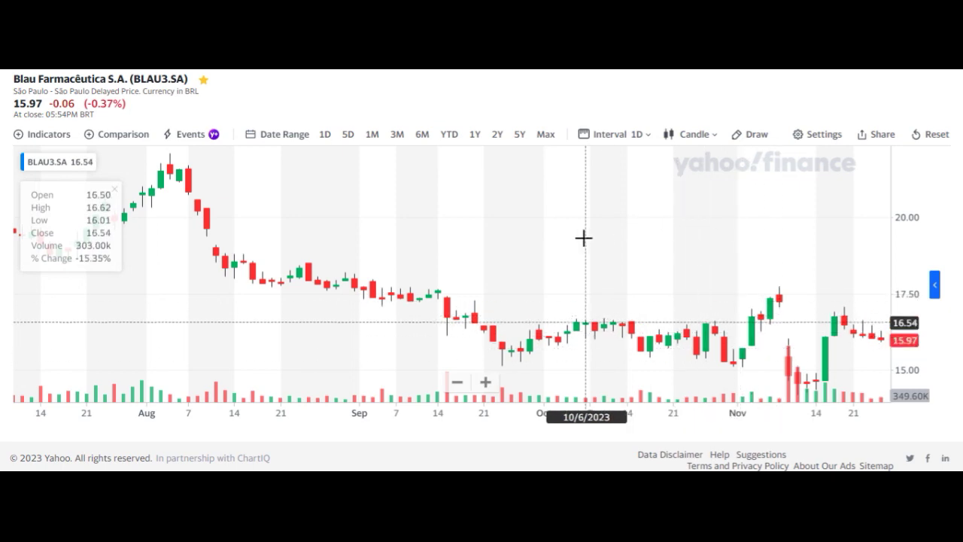
Step: Examine the BLAU3.SA price history since 2021 together with its dividend markers
scroll(580, 238, "down", 10)
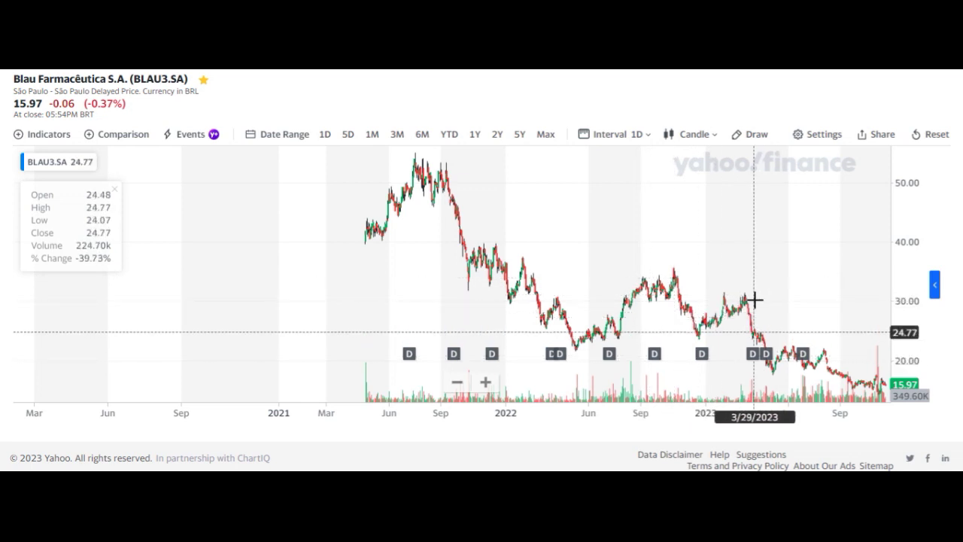
scroll(754, 300, "up", 3)
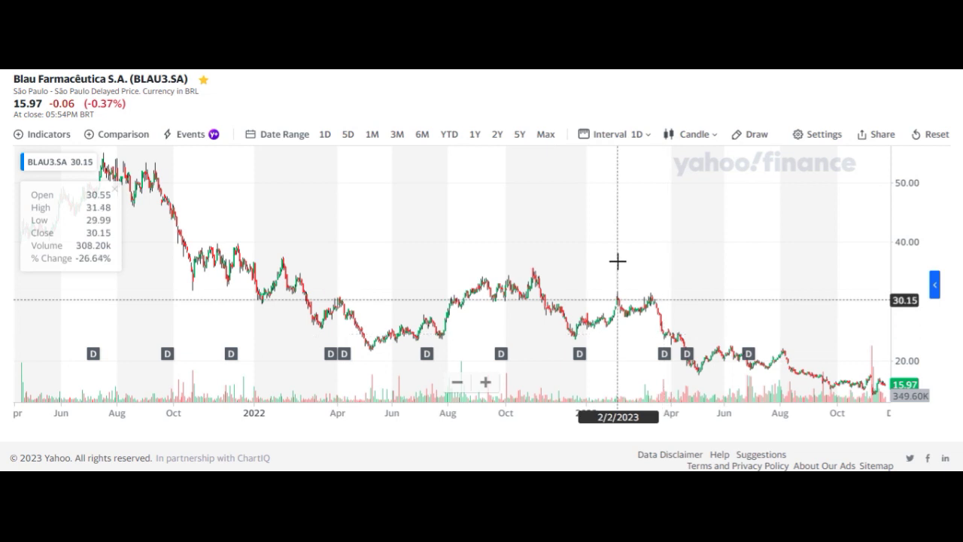
scroll(579, 252, "down", 3)
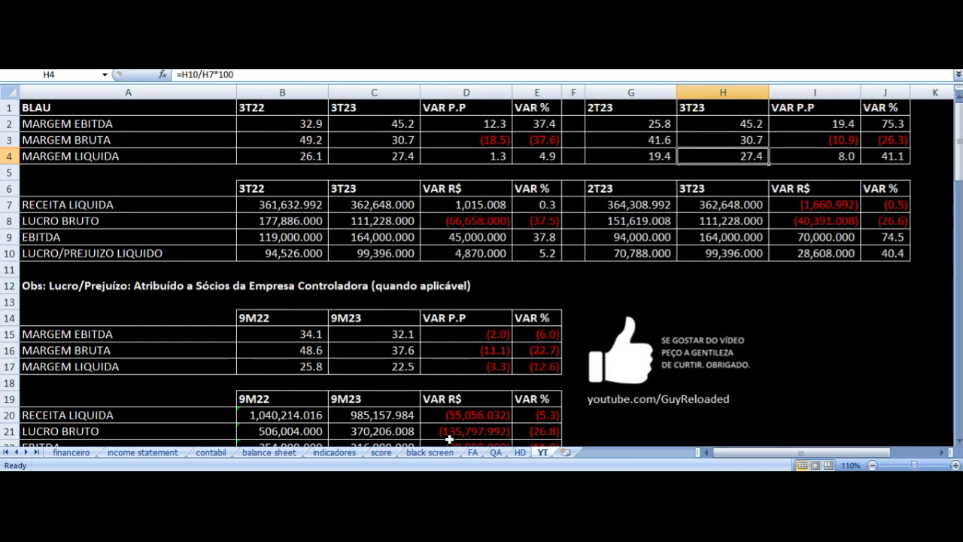
Step: Return to the Excel workbook, open the HD sheet and go to the first semester, 1S-2013, of the SEMESTRES table
left_click(520, 453)
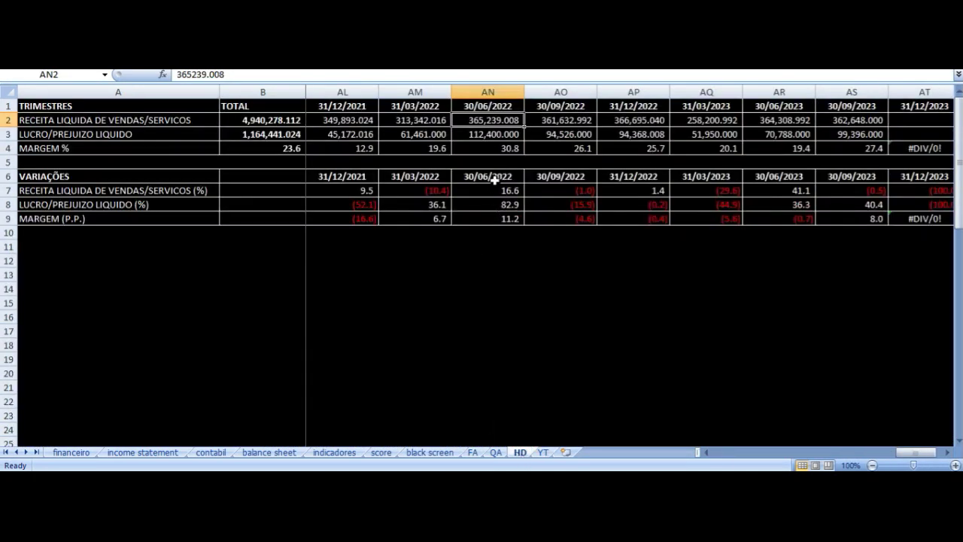
scroll(457, 266, "down", 5)
left_click(271, 204)
key("Down")
key("Down")
key("Down")
key("Right")
key("ctrl+Right")
key("ctrl+Left")
key("ctrl+Left")
key("Right")
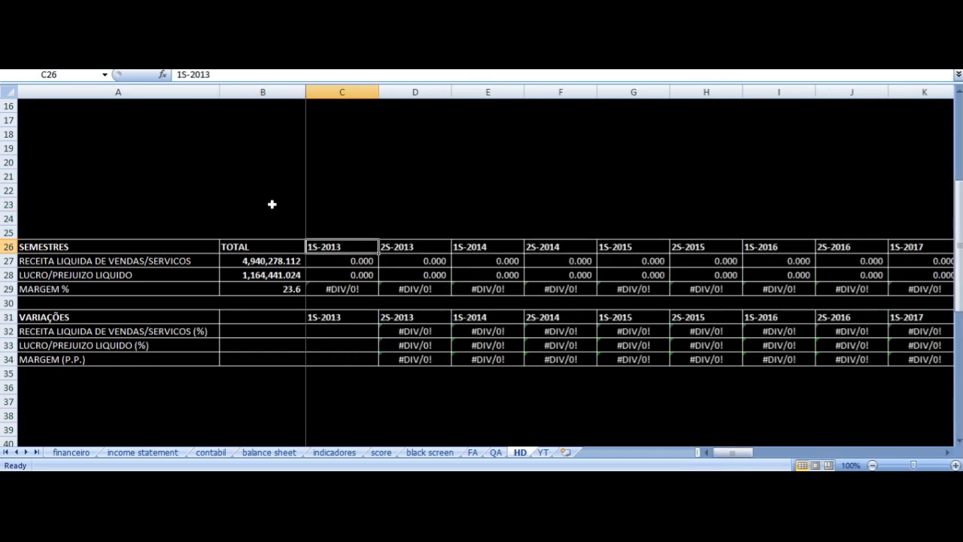
Step: Go to 2S-2020 in the SEMESTRES table and check its RECEITA LIQUIDA DE VENDAS/SERVICOS
key("ctrl+Right")
key("Left")
key("Left")
key("Left")
key("Left")
key("Left")
key("Left")
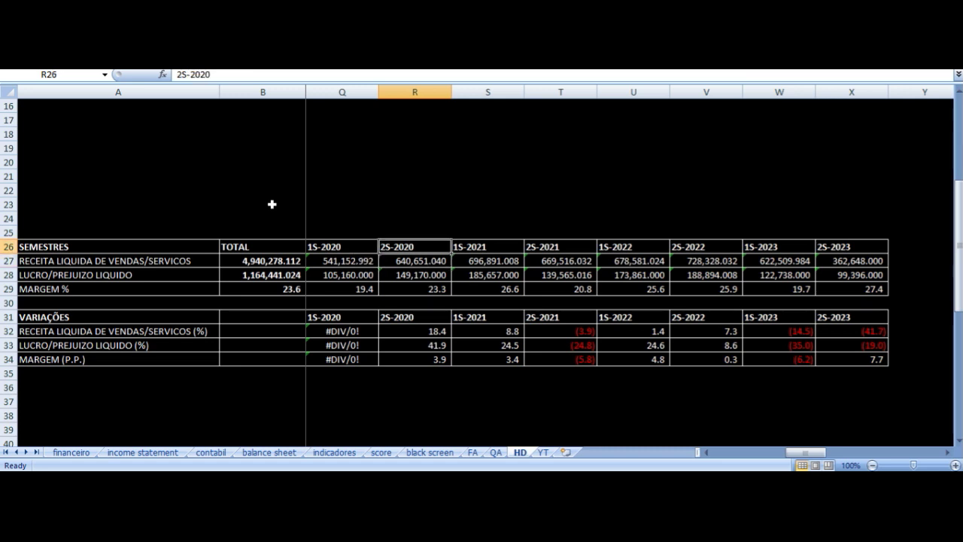
key("Down")
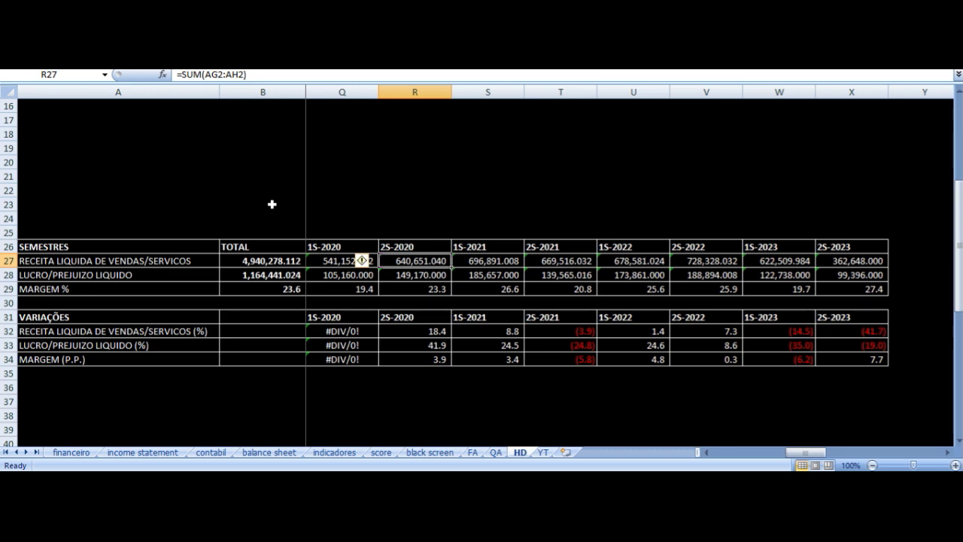
Step: Compare 1S-2021 with 2S-2021 on RECEITA LIQUIDA DE VENDAS/SERVICOS and LUCRO/PREJUIZO LIQUIDO
key("Right")
key("Up")
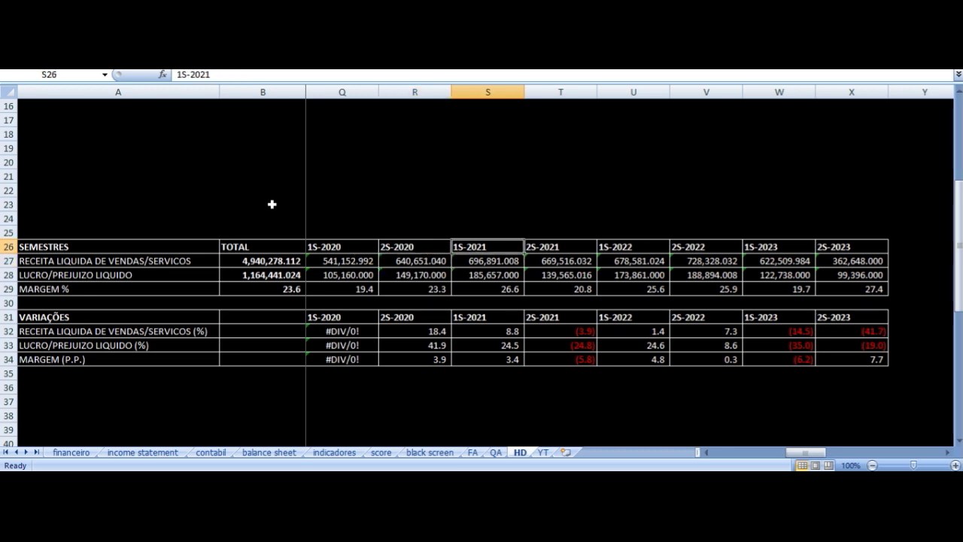
key("Down")
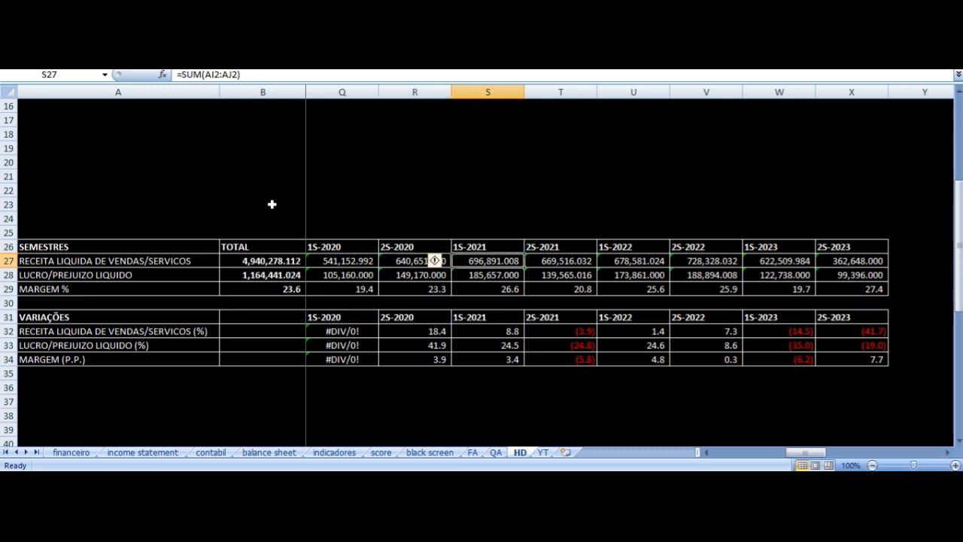
key("Right")
key("Left")
key("Right")
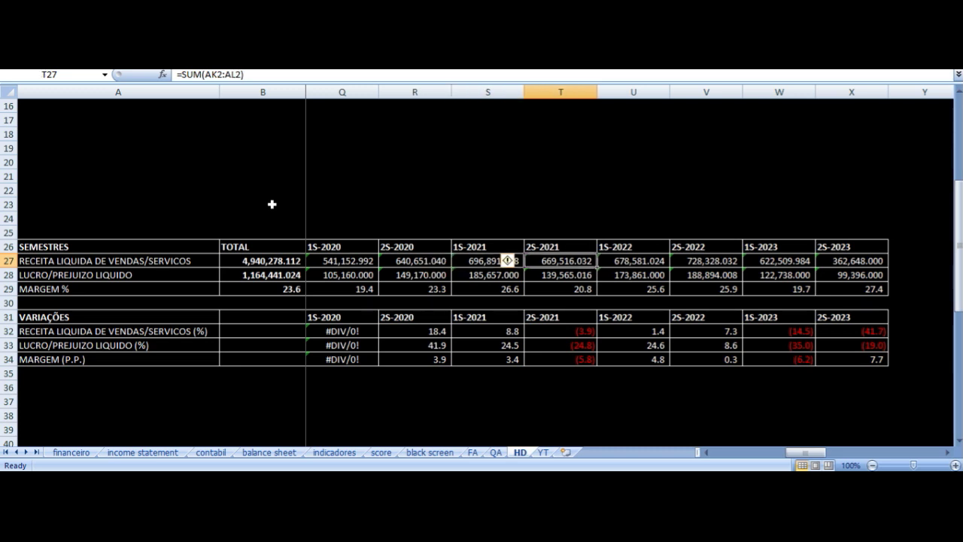
key("Down")
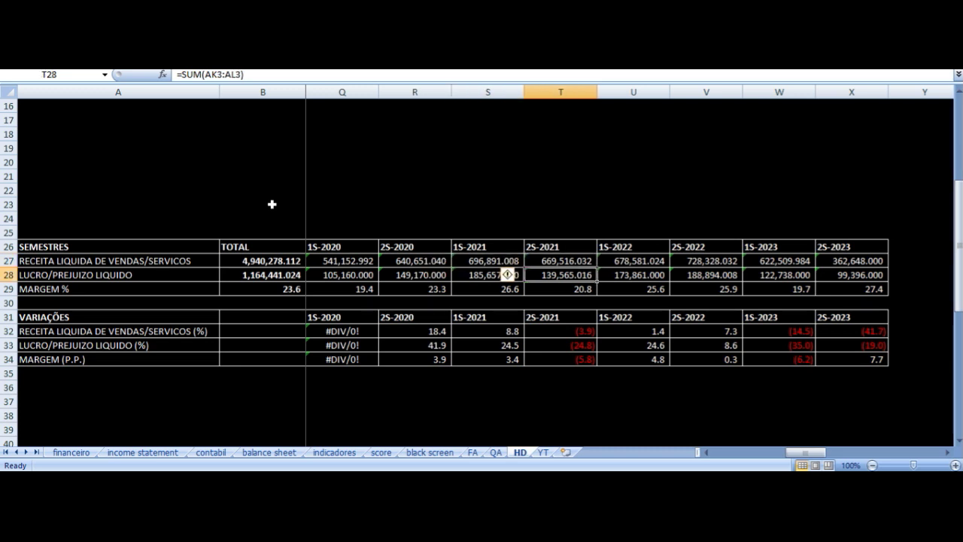
key("Left")
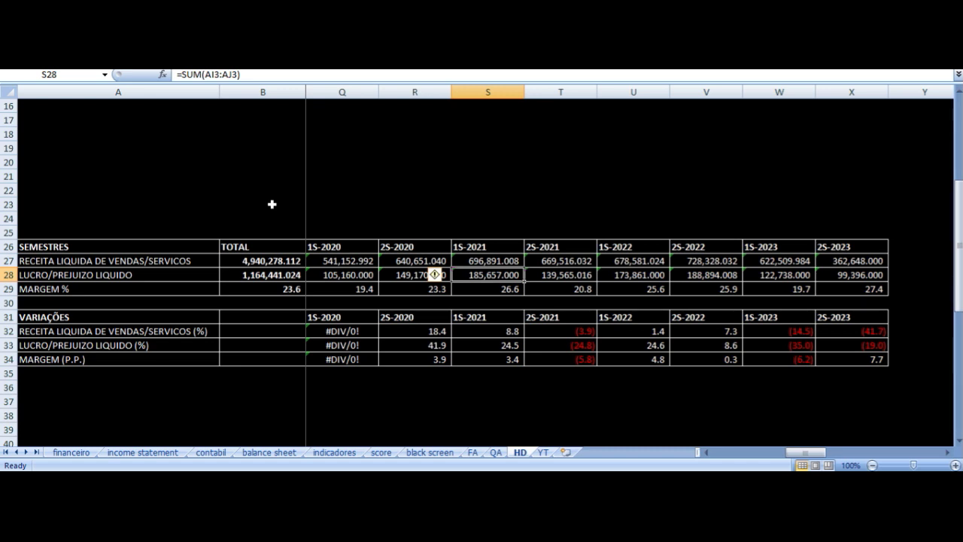
key("Right")
key("Up")
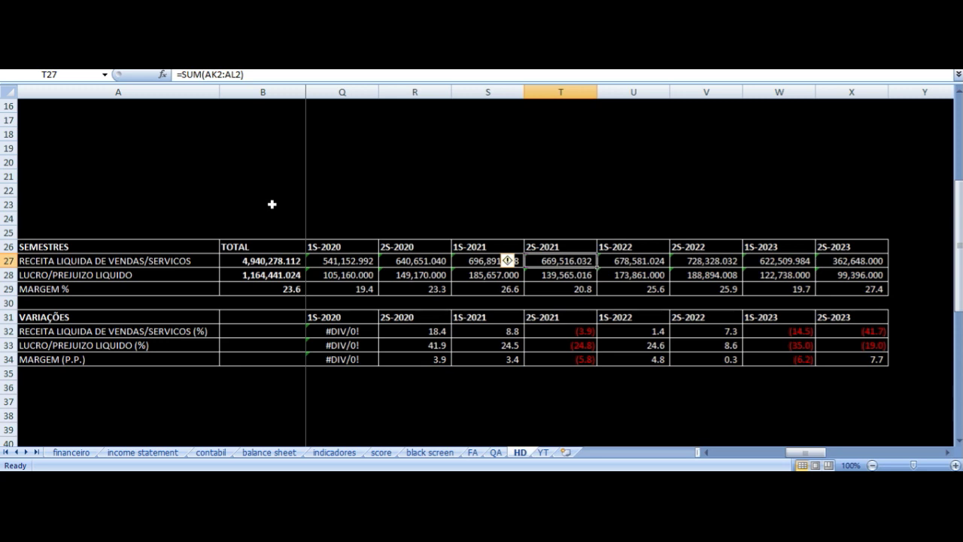
Step: Compare the net revenue of 1S-2021, 2S-2021 and 1S-2022, and check 1S-2022's revenue change in the VARIAÇÕES table
key("Left")
key("Right")
key("Right")
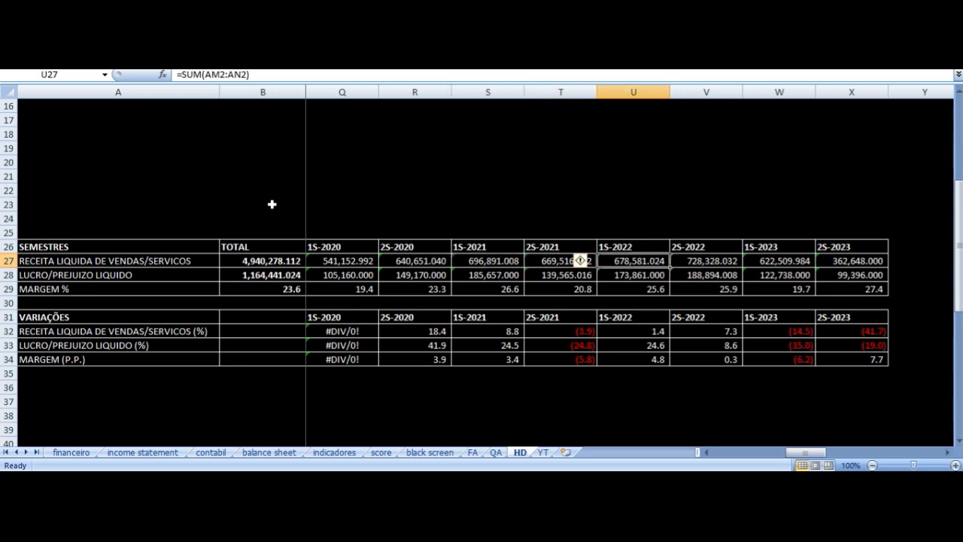
key("Down")
key("Down")
key("Down")
key("Down")
key("Down")
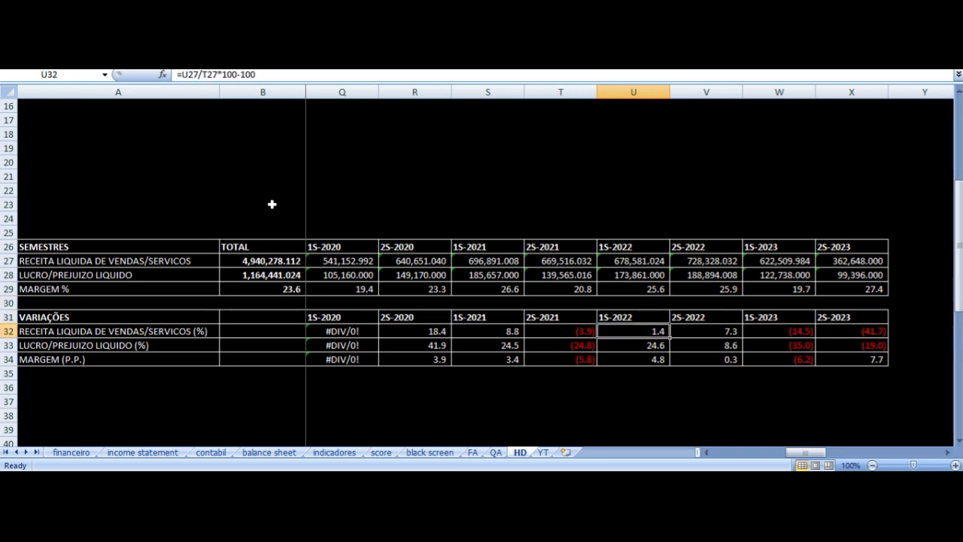
Step: Check 2S-2022's net revenue in the SEMESTRES table and consult the BLAU3.SA chart in Yahoo Finance
key("Up")
key("Up")
key("Up")
key("Up")
key("Up")
key("Right")
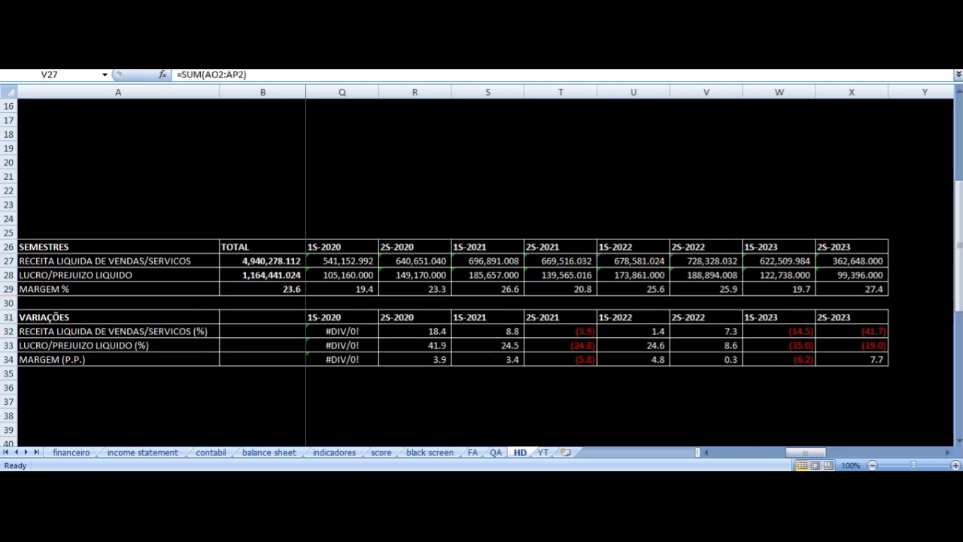
scroll(623, 328, "up", 5)
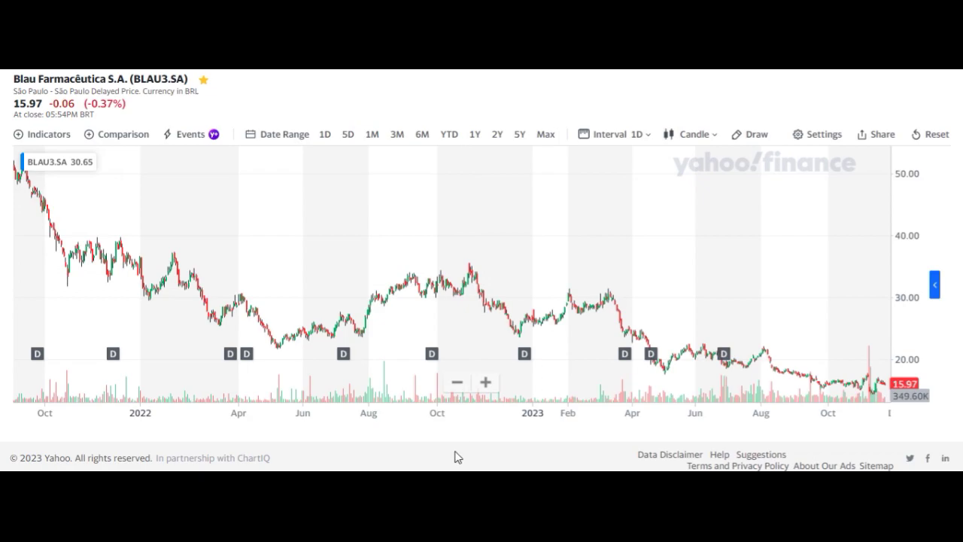
Step: Return to the Excel workbook and compare 2S-2022 and 1S-2023 net revenue, including 1S-2023's LUCRO/PREJUIZO LIQUIDO
key("alt+Tab")
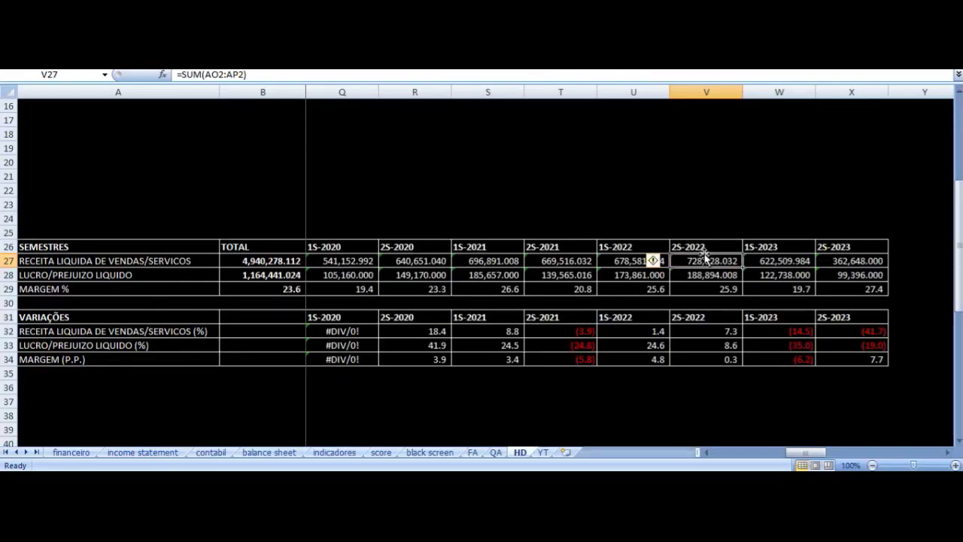
key("Right")
key("Up")
key("Down")
key("Left")
key("Right")
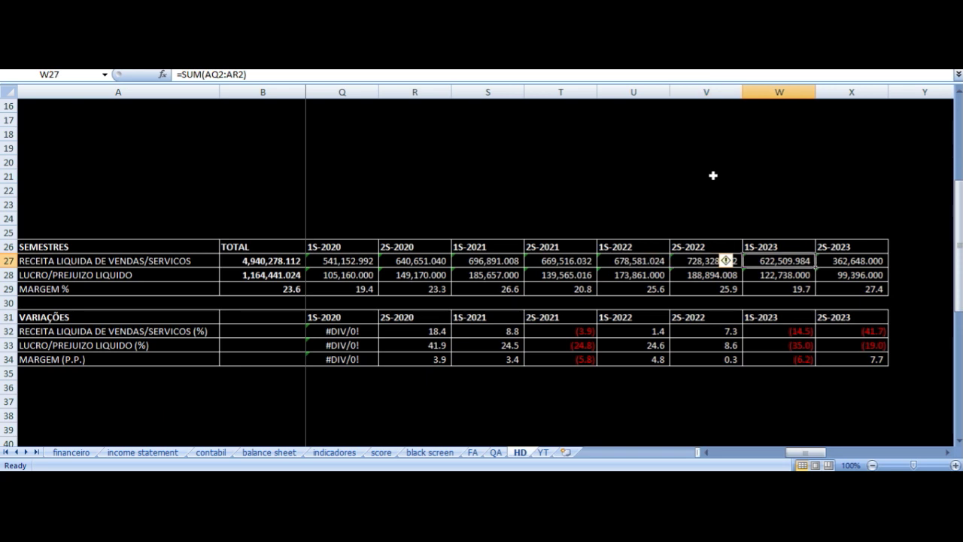
key("Down")
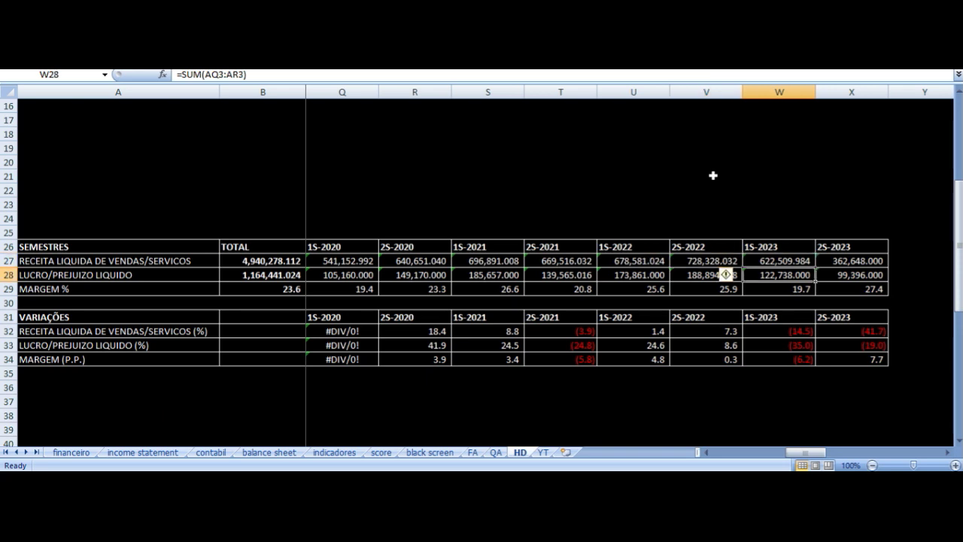
Step: Examine 2S-2023's net revenue and LUCRO/PREJUIZO LIQUIDO, comparing its revenue with 1S-2023 and 2S-2022
key("Up")
key("Right")
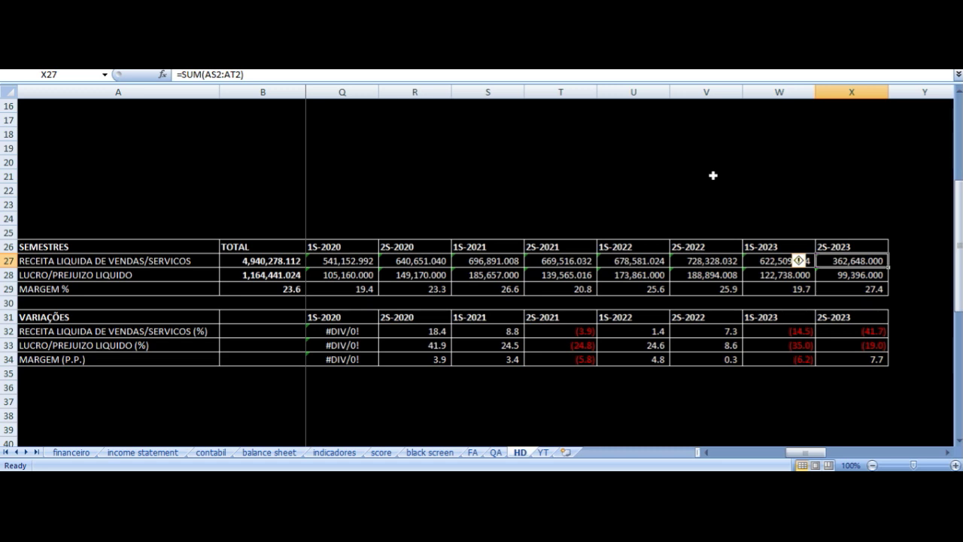
key("Down")
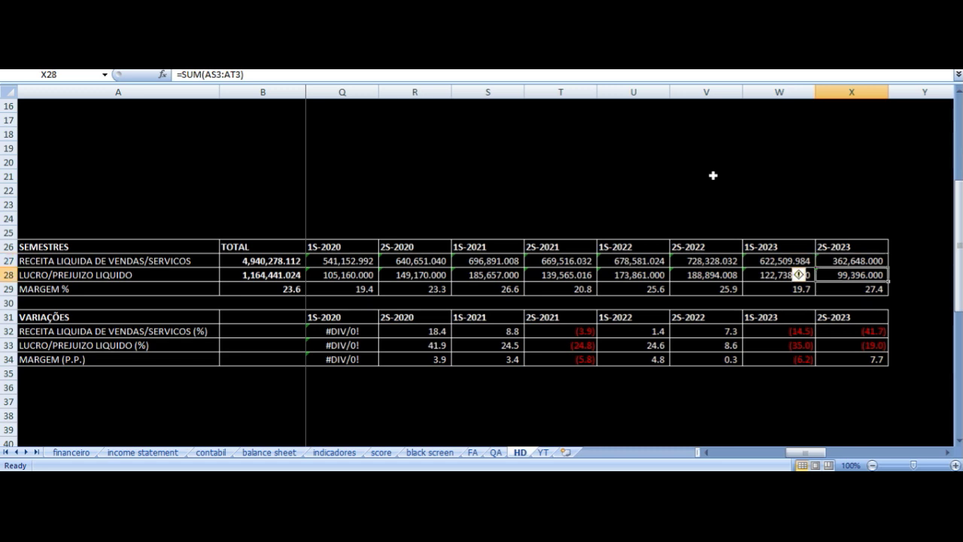
key("Up")
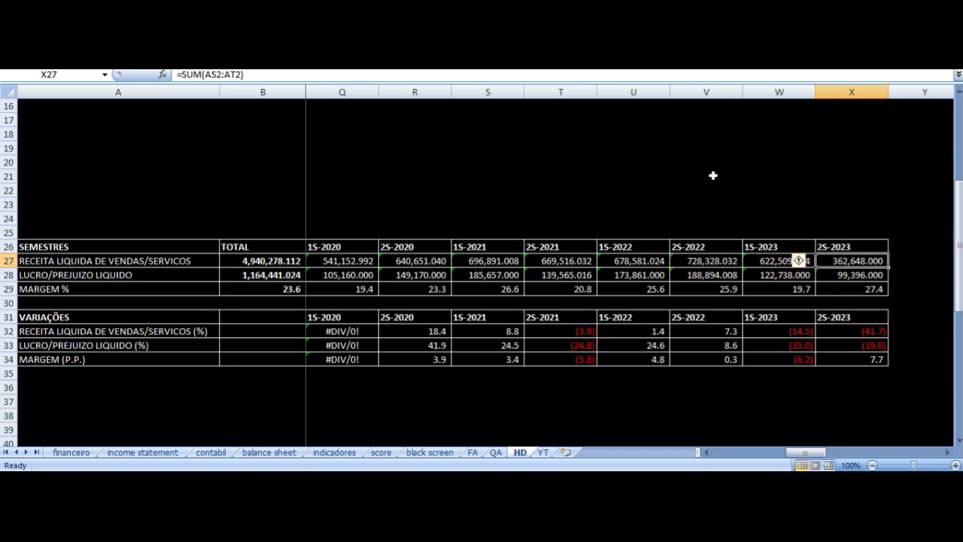
key("Left")
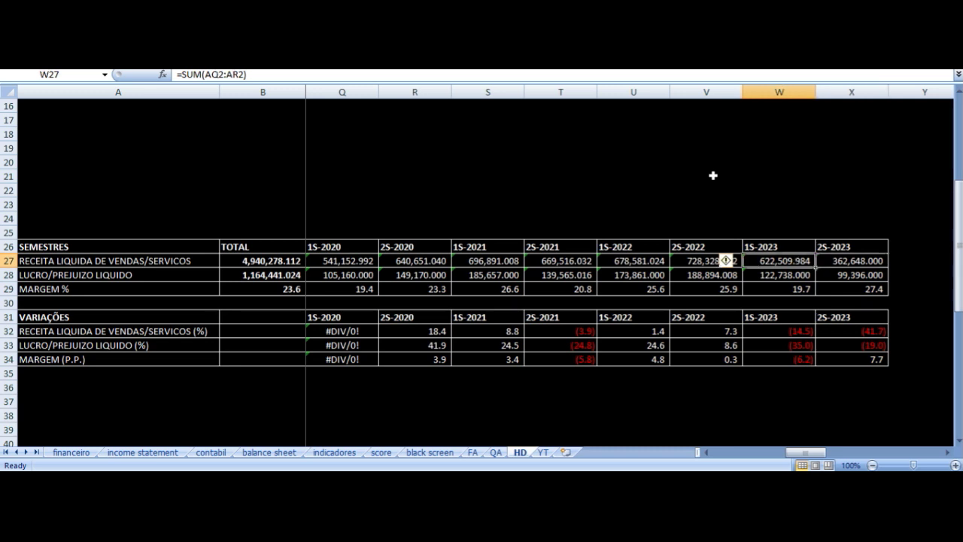
key("Right")
key("Left")
key("Left")
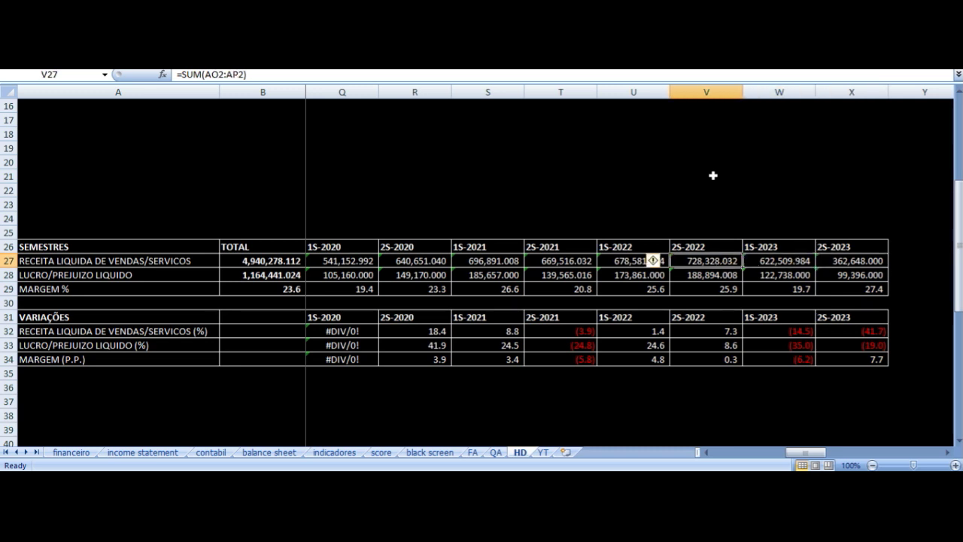
Step: Recheck the net profit and net revenue rows from 2S-2022 through 2S-2023 in the SEMESTRES table
key("Right")
key("Right")
key("Down")
key("Left")
key("Left")
key("Up")
key("Right")
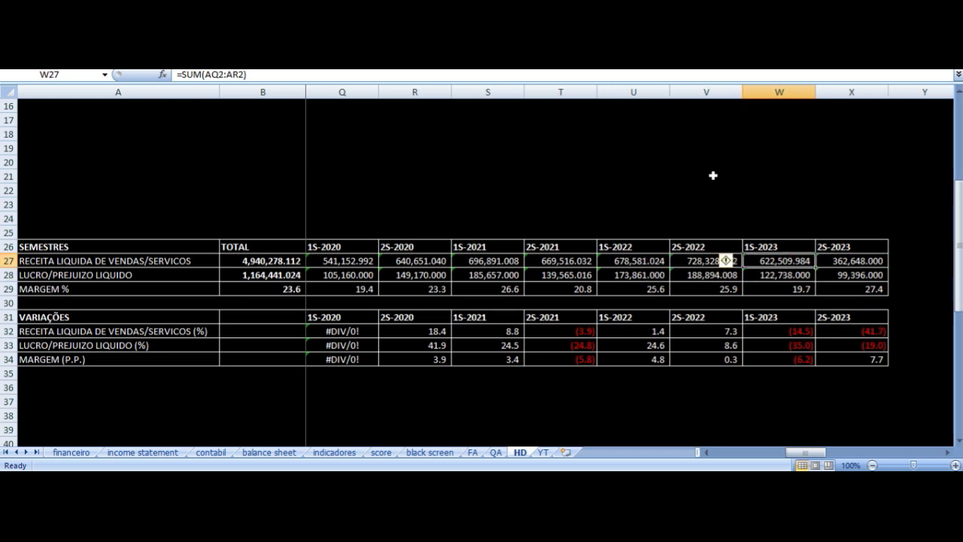
key("Right")
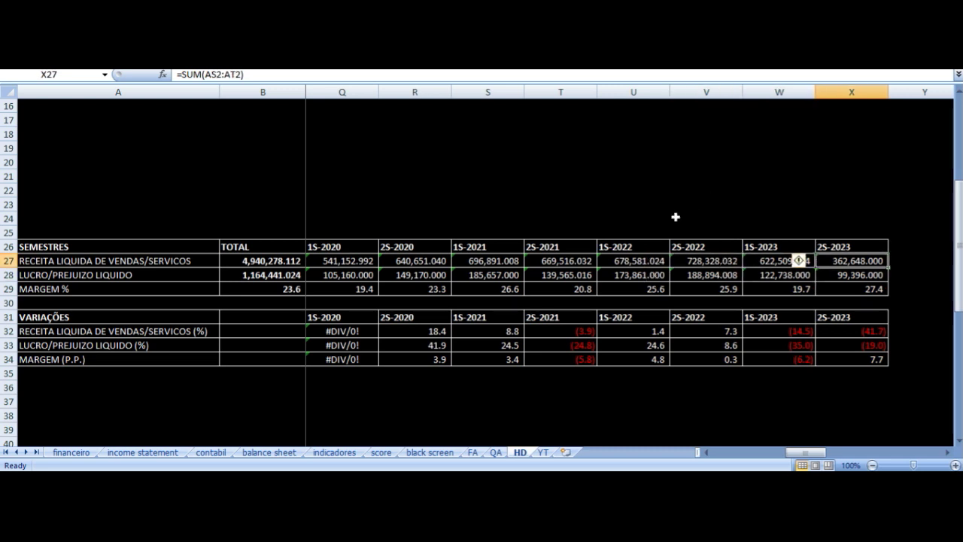
Step: Consult the BLAU3.SA chart in Yahoo Finance, return to Excel and go to 9M22 in the YT sheet's nine-month margin table
key("alt+Tab")
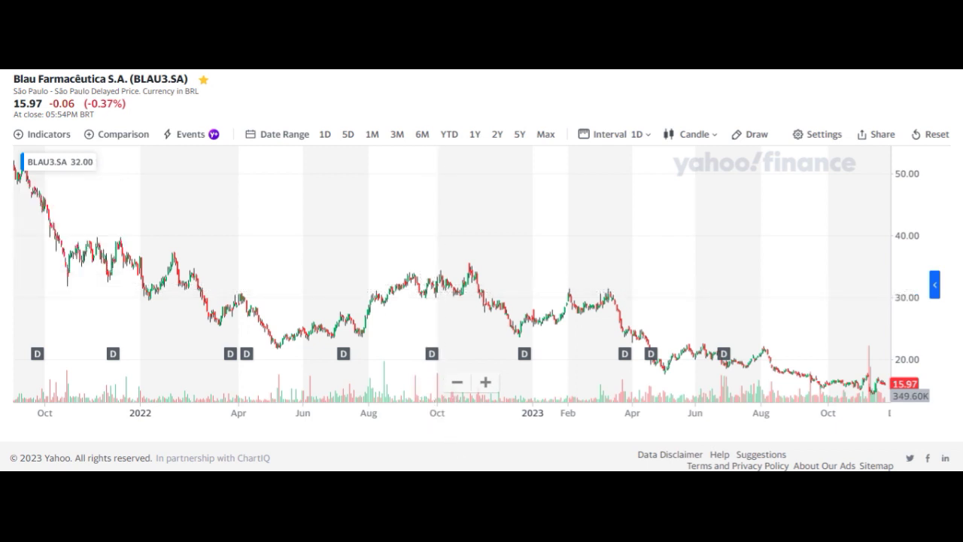
key("alt+Tab")
left_click(542, 453)
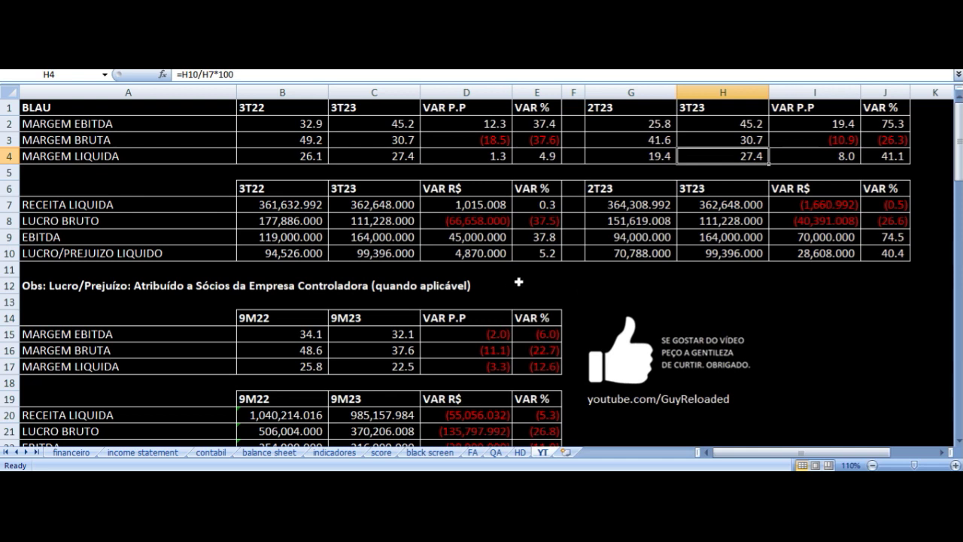
scroll(519, 281, "down", 4)
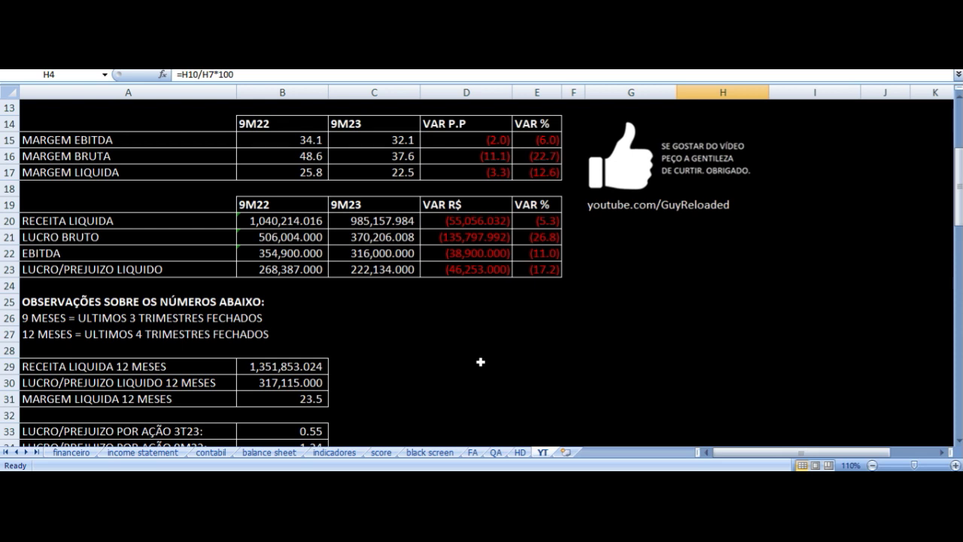
left_click(270, 124)
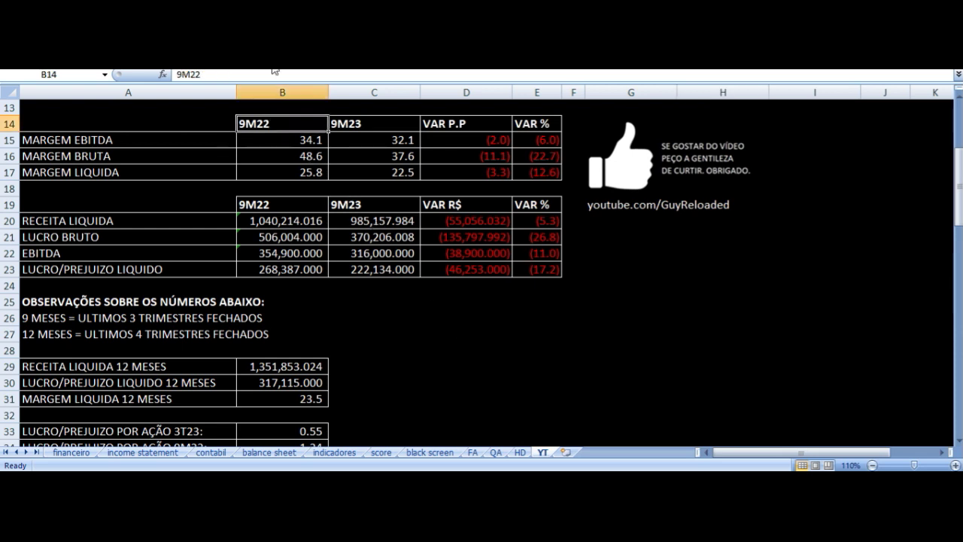
Step: Examine the MARGEM EBITDA row for 9M22 against 9M23, including its VAR P.P value
left_click(282, 140)
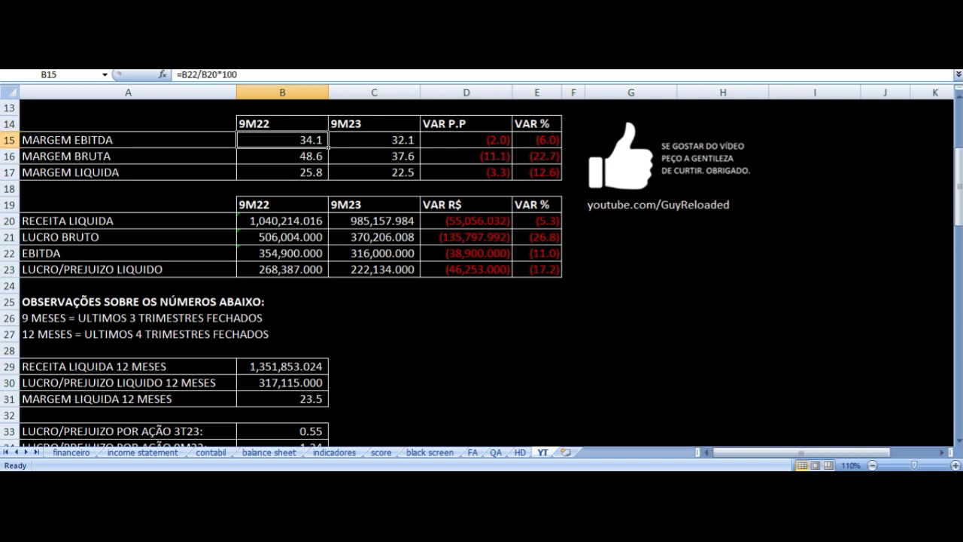
left_click(128, 140)
left_click(286, 144)
left_click(417, 147)
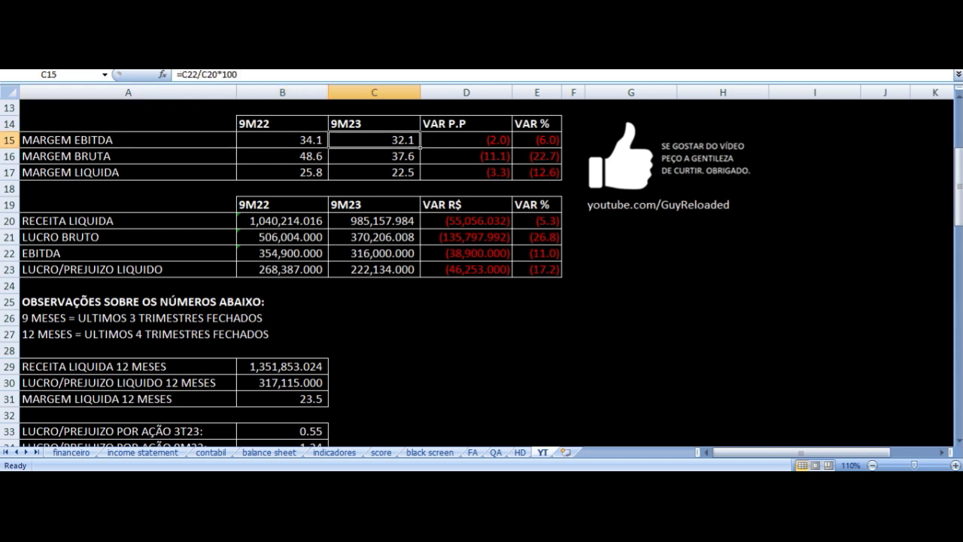
left_click(423, 147)
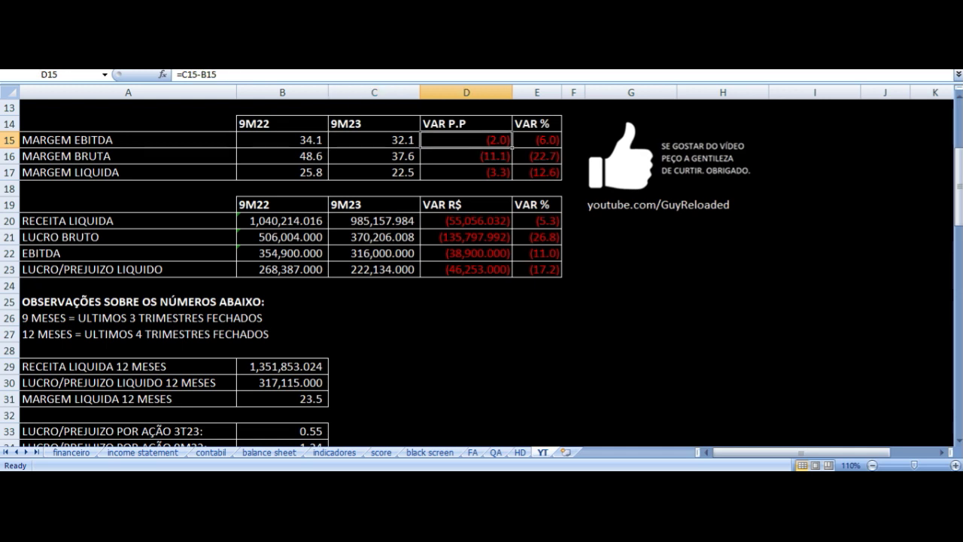
left_click(415, 147)
left_click(325, 147)
left_click(326, 130)
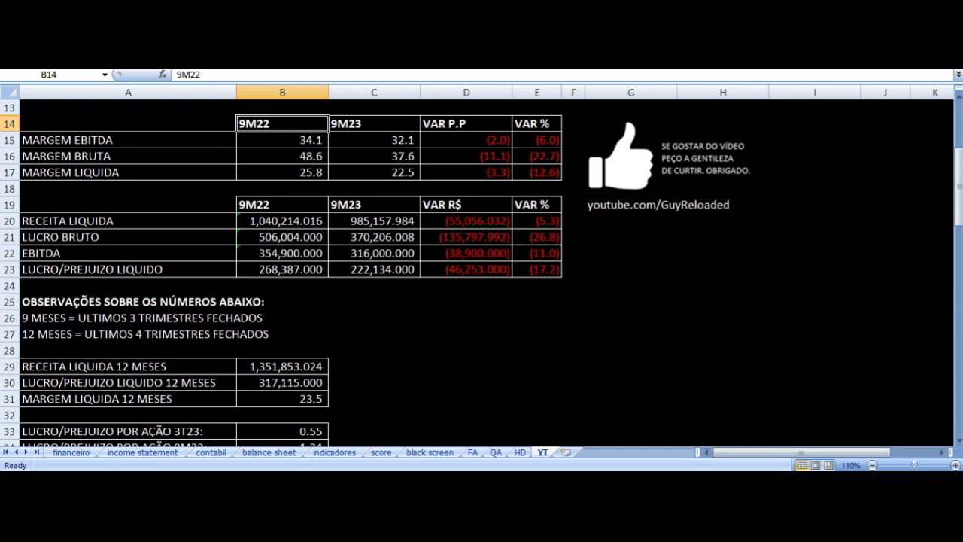
Step: Examine the MARGEM BRUTA row for 9M22 against 9M23 up to VAR P.P
left_click(374, 123)
key("Down")
key("Down")
key("Left")
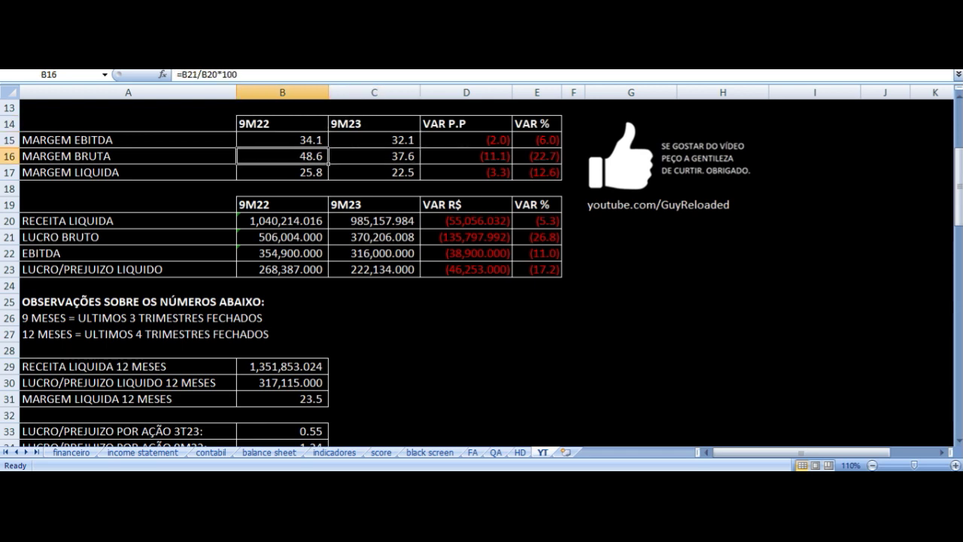
key("Left")
left_click(282, 156)
left_click(374, 156)
left_click(466, 156)
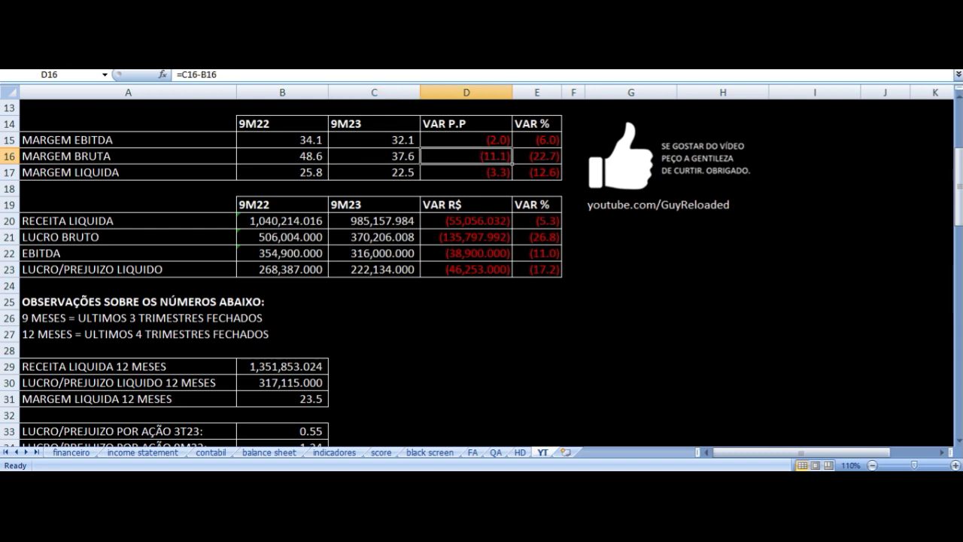
Step: Examine the MARGEM LIQUIDA row for 9M22 against 9M23 up to VAR P.P
key("Down")
key("Left")
key("Left")
key("Left")
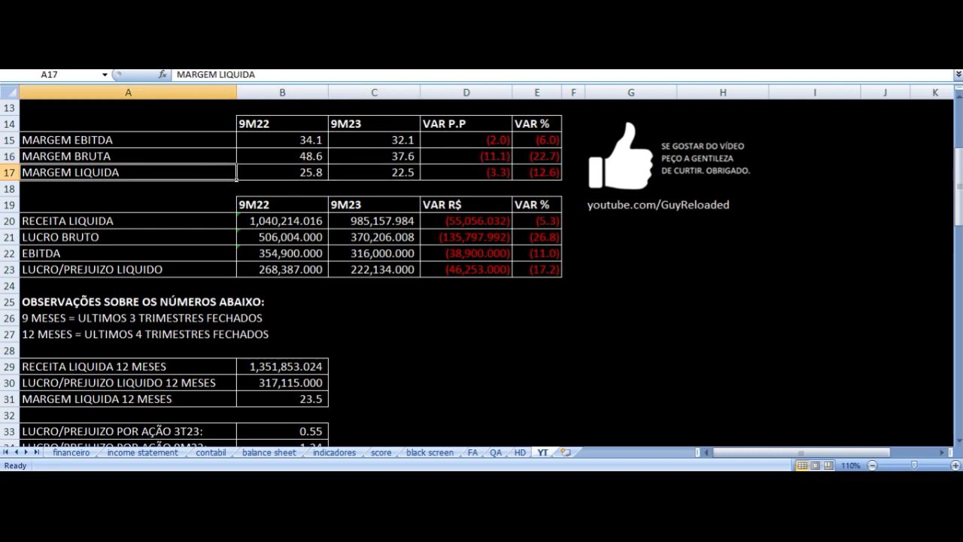
left_click(282, 172)
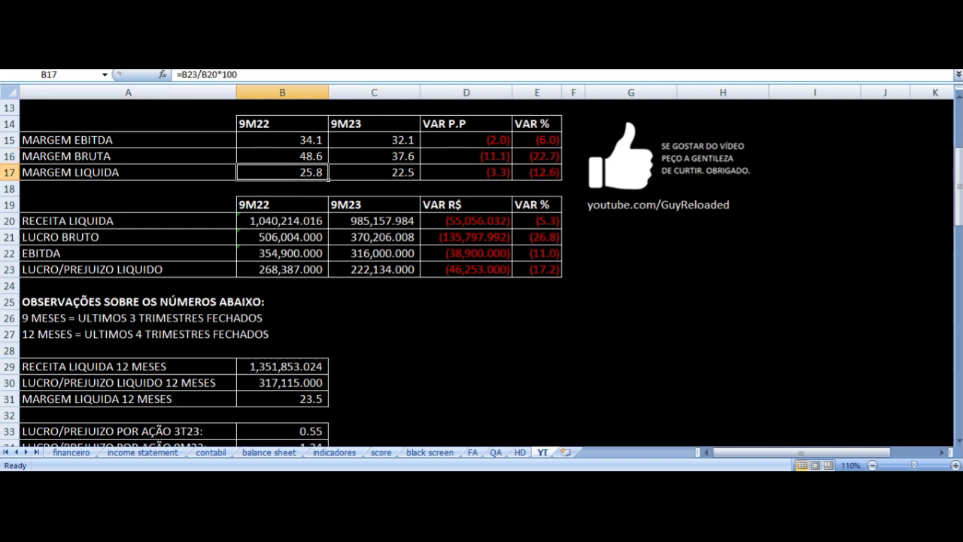
left_click(374, 173)
left_click(466, 172)
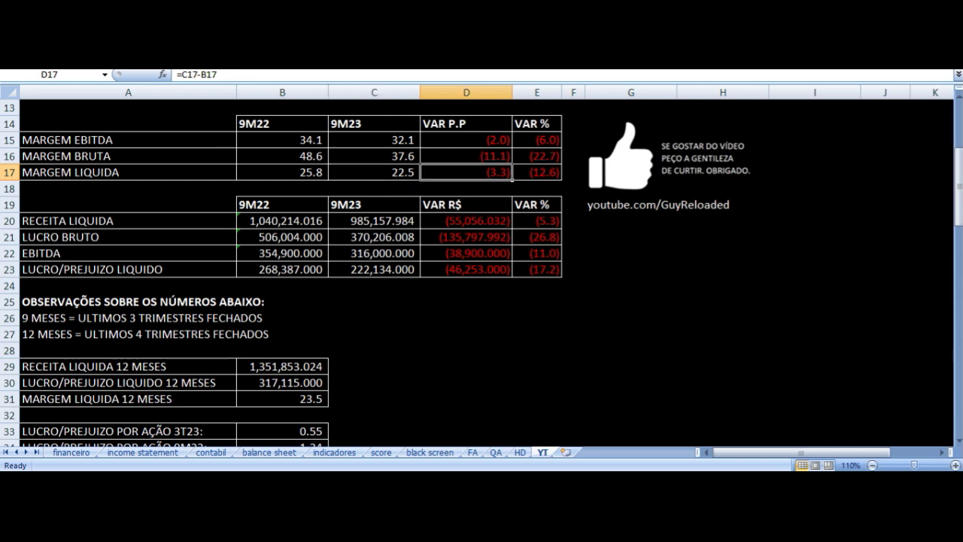
Step: Examine the RECEITA LIQUIDA row for 9M22 against 9M23 through VAR R$ and VAR %
key("Down")
key("Down")
key("Down")
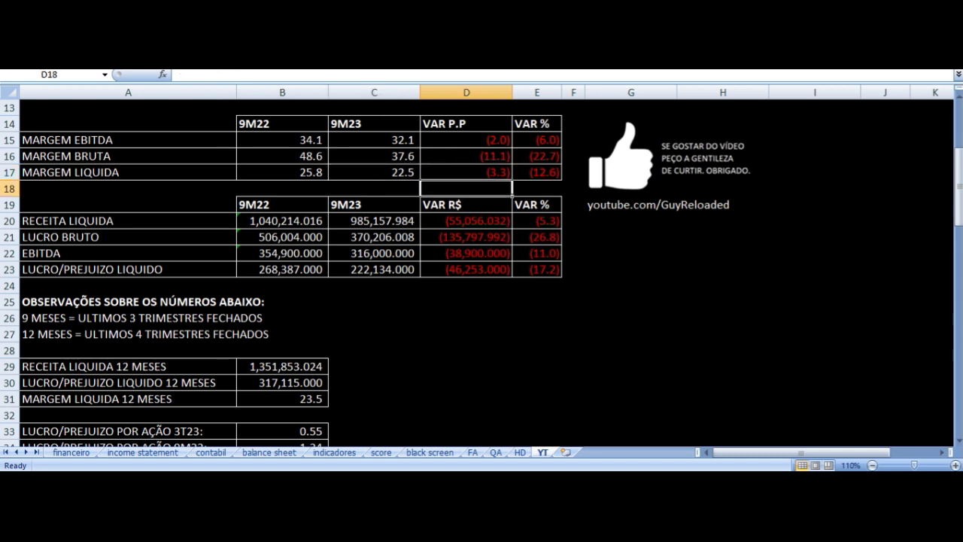
key("Left")
key("Left")
key("Left")
key("Right")
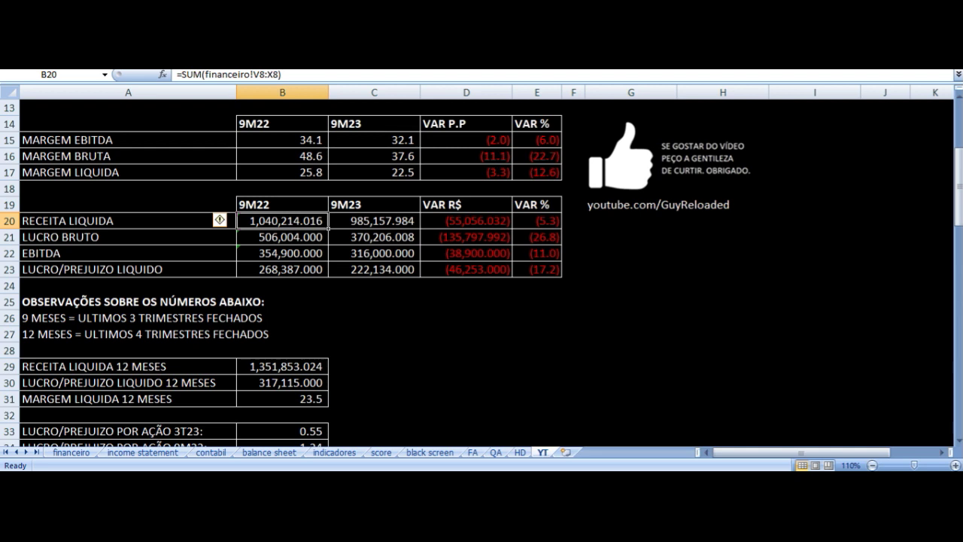
key("Right")
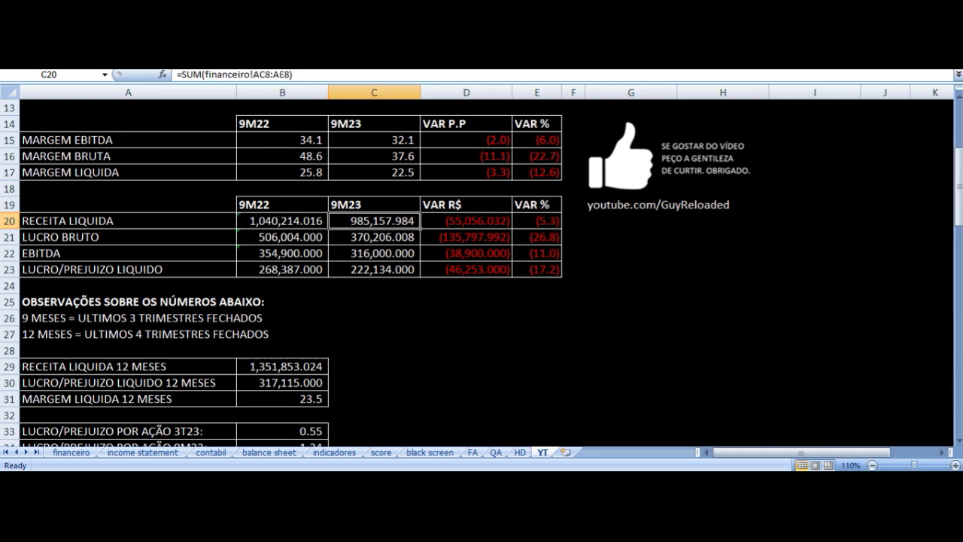
key("Right")
key("Right")
Step: Examine the LUCRO BRUTO row from 9M22 across 9M23 and VAR R$ to VAR %
key("Down")
key("Left")
key("Left")
key("Left")
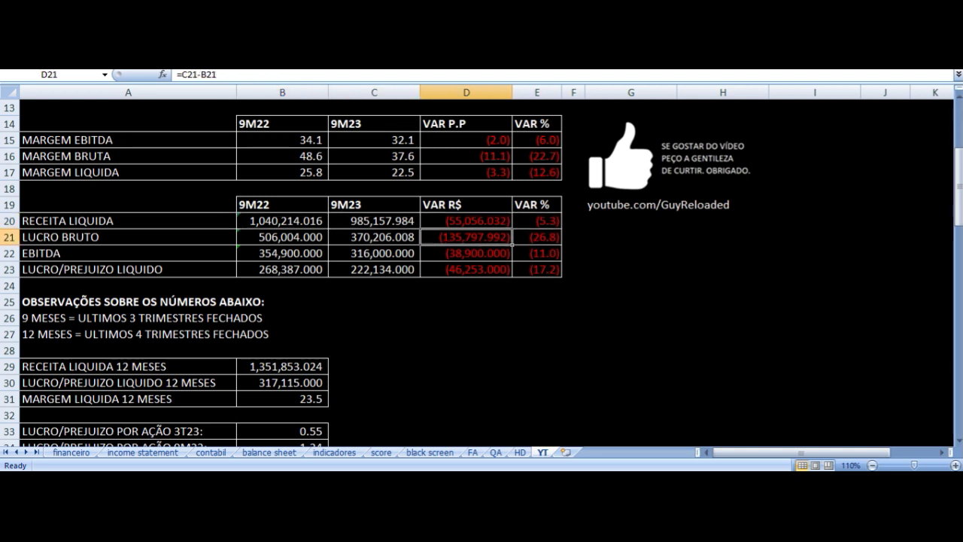
key("Left")
key("Right")
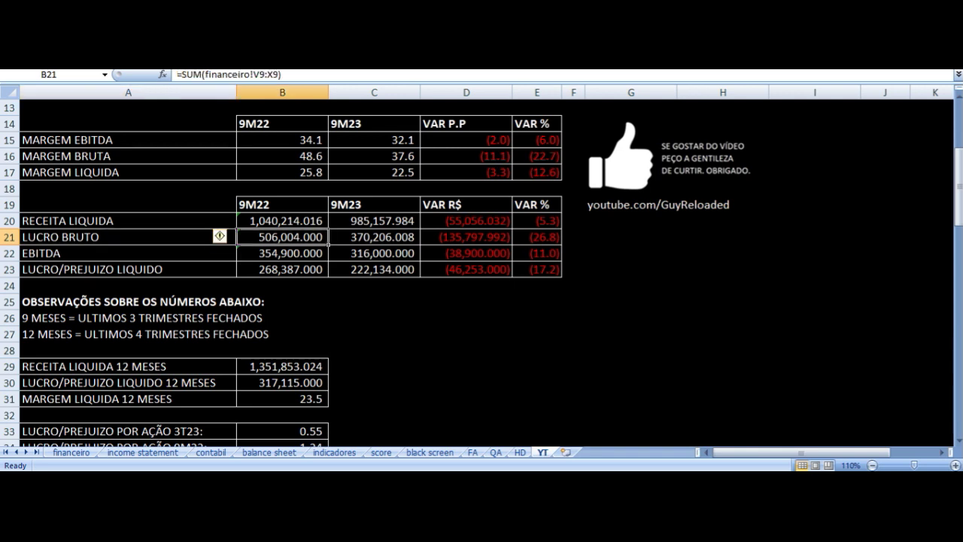
key("Right")
key("Right")
key("Right")
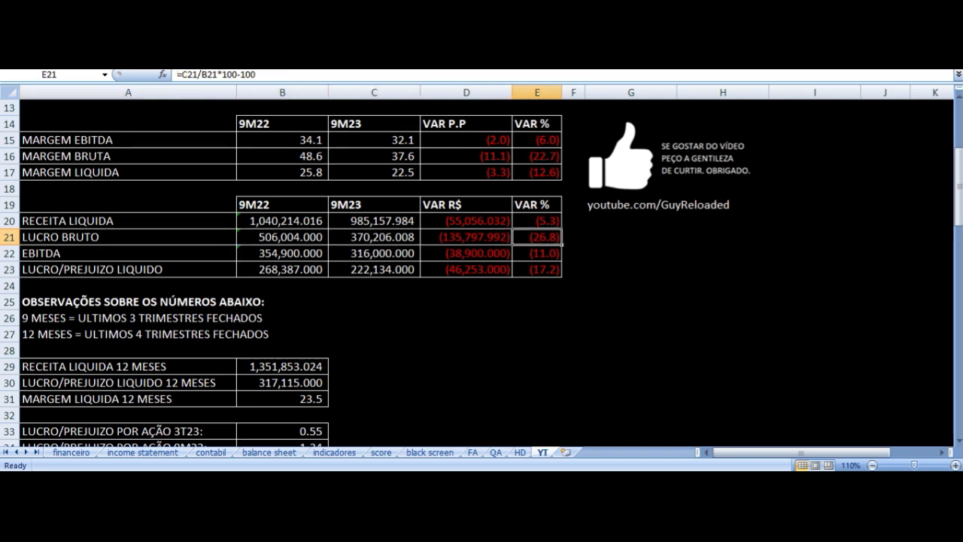
Step: Examine the EBITDA row in the nine-month results table from 9M22 across to VAR %
key("Down")
key("Left")
key("Left")
key("Left")
key("Left")
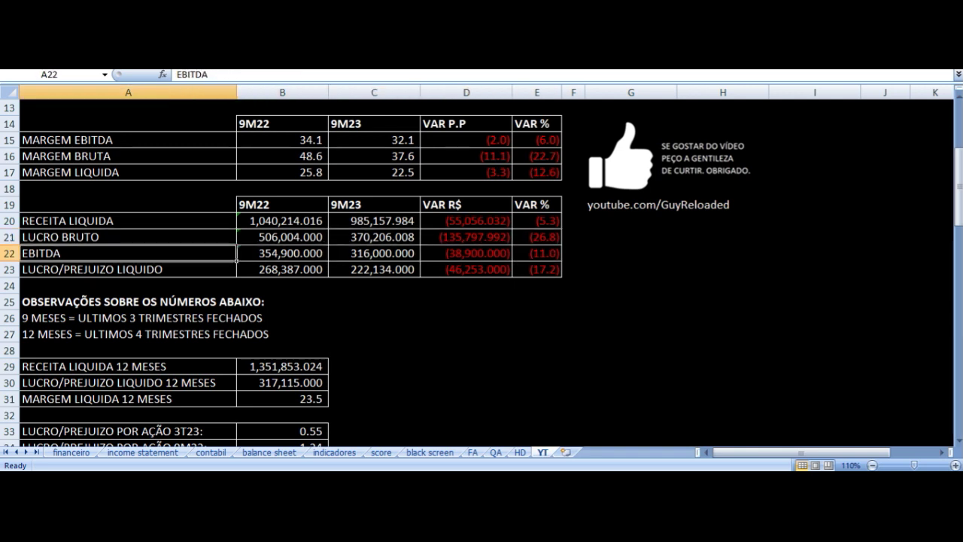
key("Right")
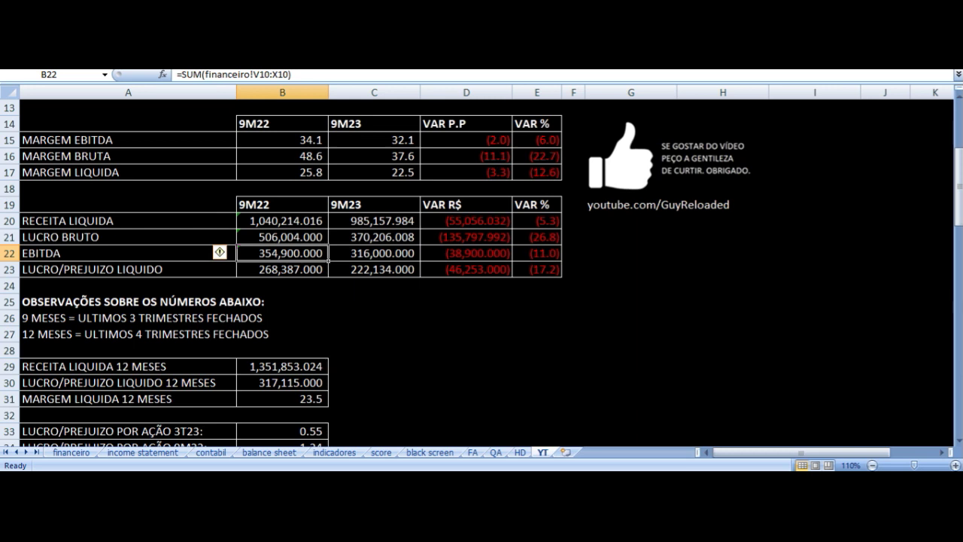
key("Right")
key("Right")
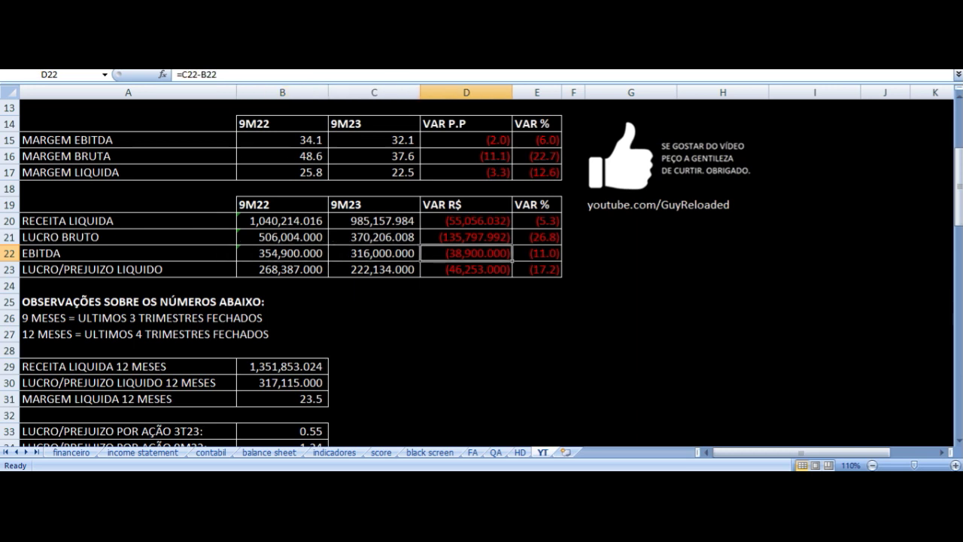
key("Right")
Step: Examine the LUCRO/PREJUIZO LIQUIDO row for 9M22 against 9M23, including VAR R$ and VAR %
key("Down")
key("Left")
key("Left")
key("Left")
key("Left")
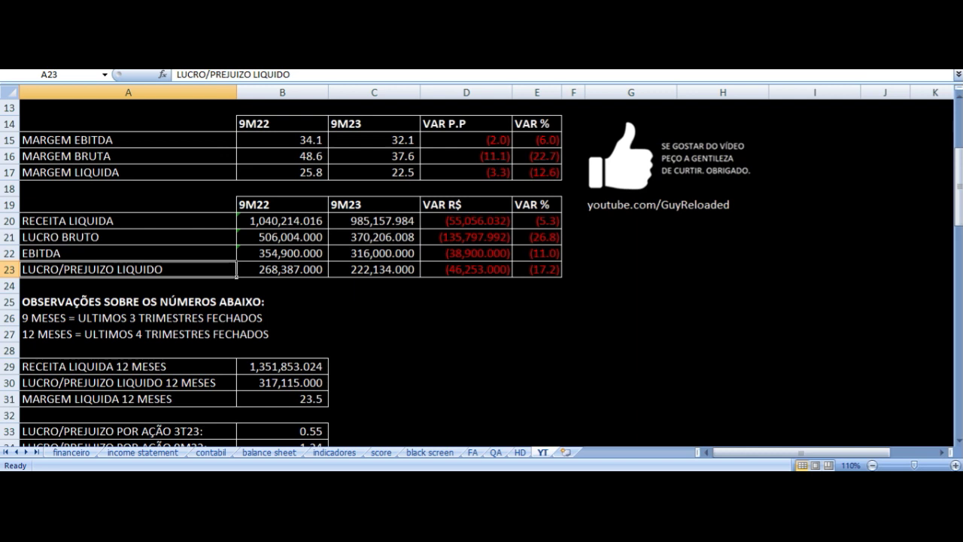
key("Right")
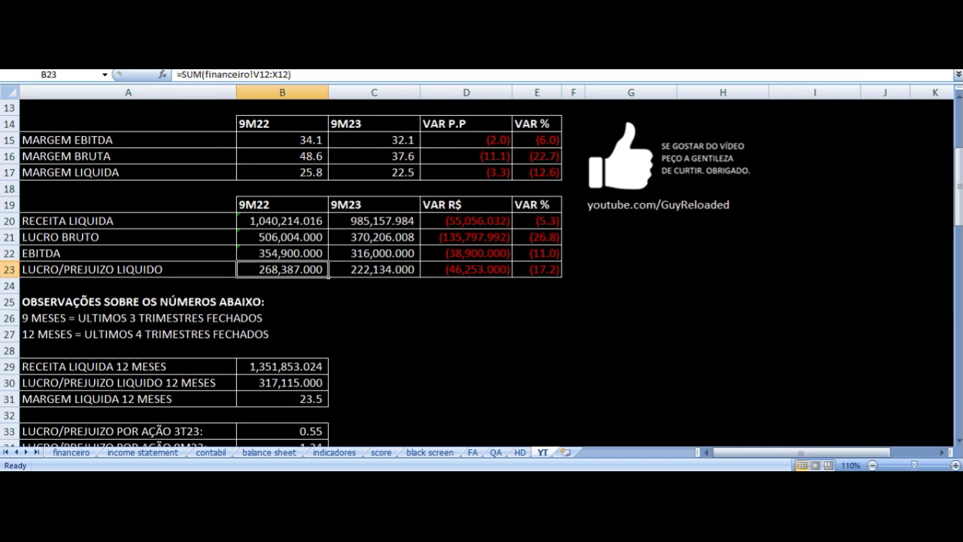
key("Right")
key("Right")
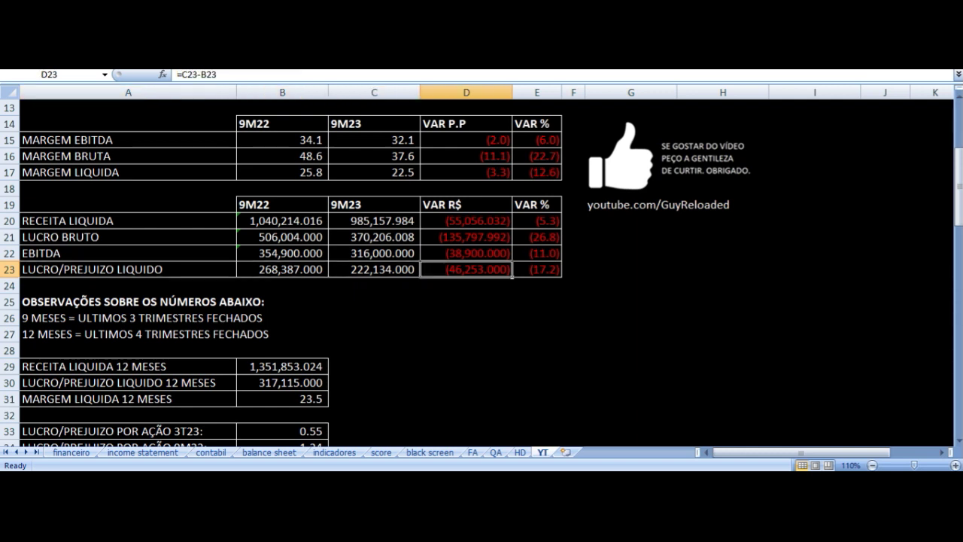
key("Right")
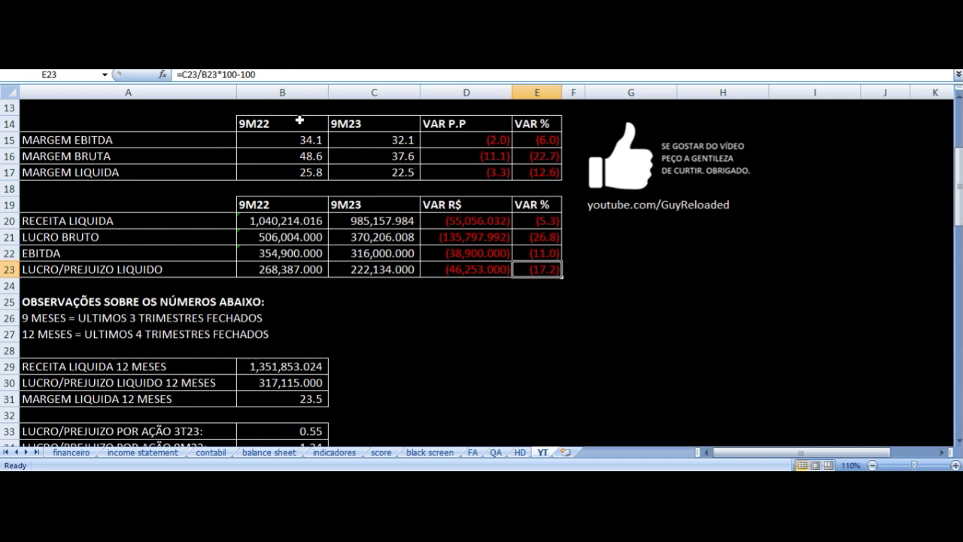
Step: Highlight the nine-month tables in B14:E23, inspect July to November 2023 on Yahoo Finance's BLAU3.SA chart, and return to Excel
left_click_drag(297, 123, 537, 268)
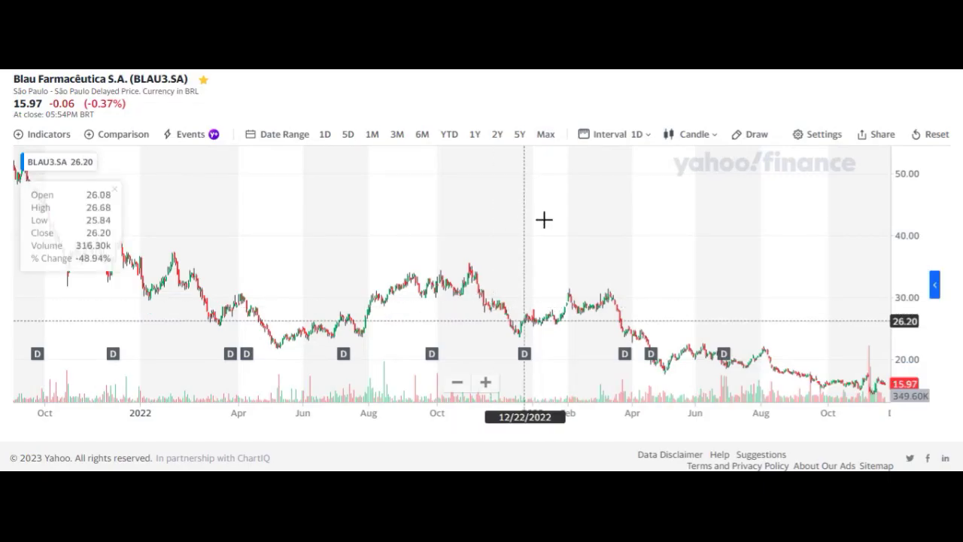
scroll(654, 273, "up", 6)
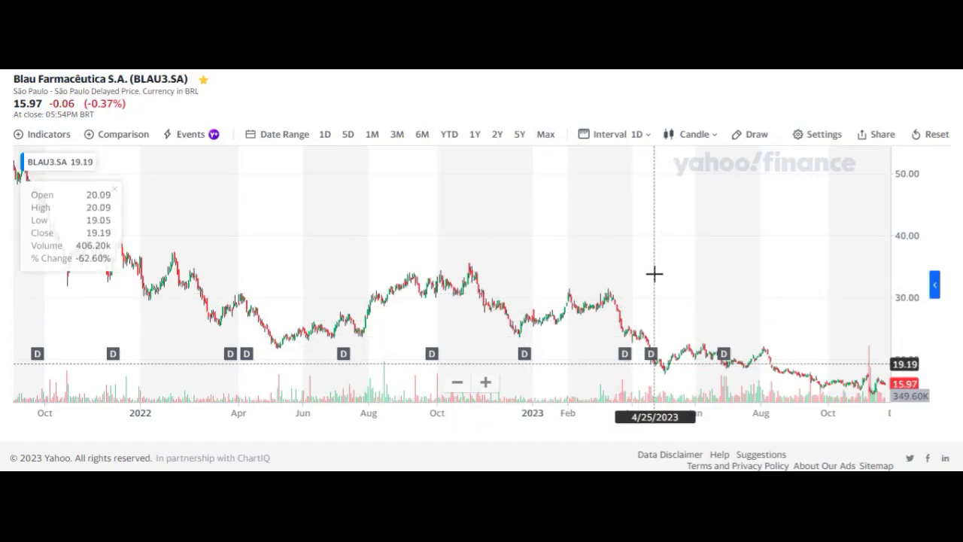
scroll(654, 273, "down", 3)
scroll(654, 273, "up", 6)
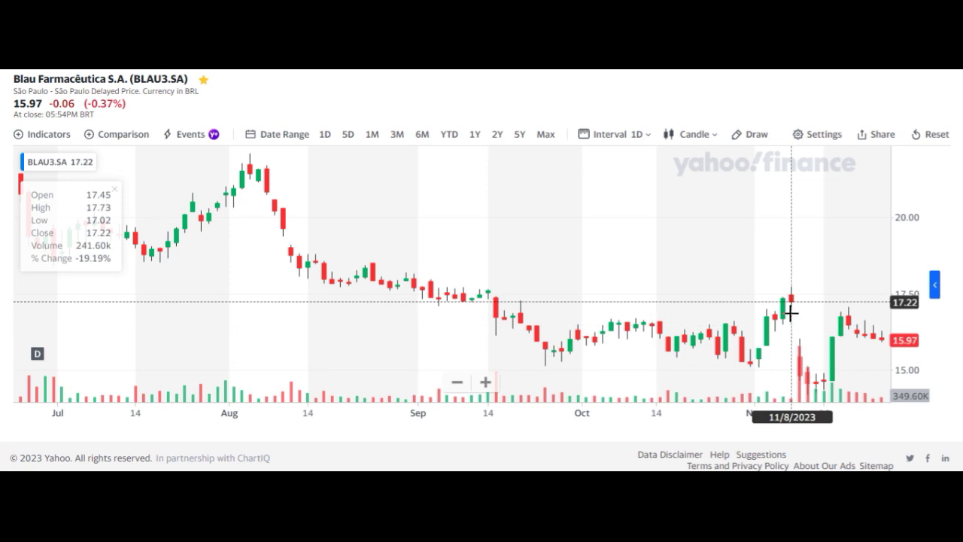
left_click(460, 71)
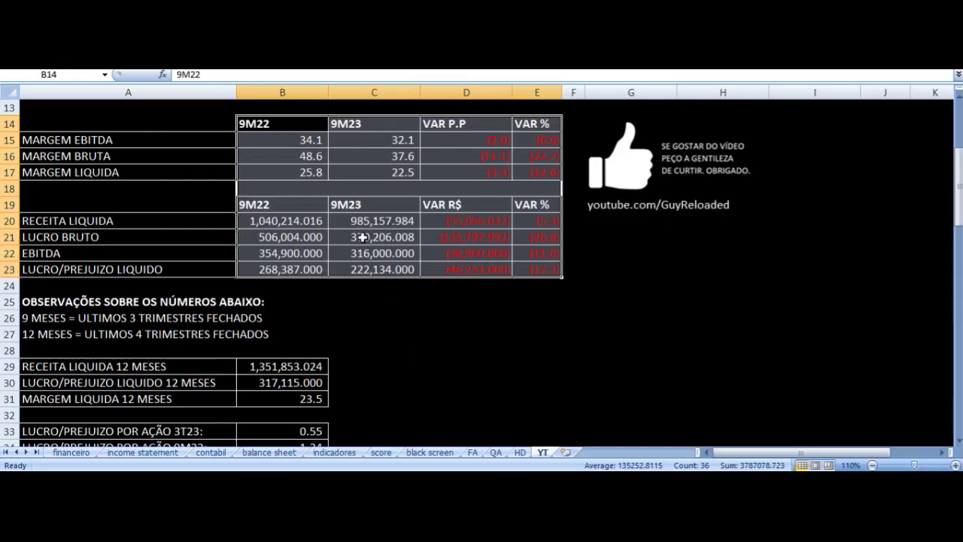
Step: Review the VAR R$ values for RECEITA LIQUIDA, LUCRO BRUTO, EBITDA and LUCRO/PREJUIZO LIQUIDO
left_click(448, 221)
left_click(471, 242)
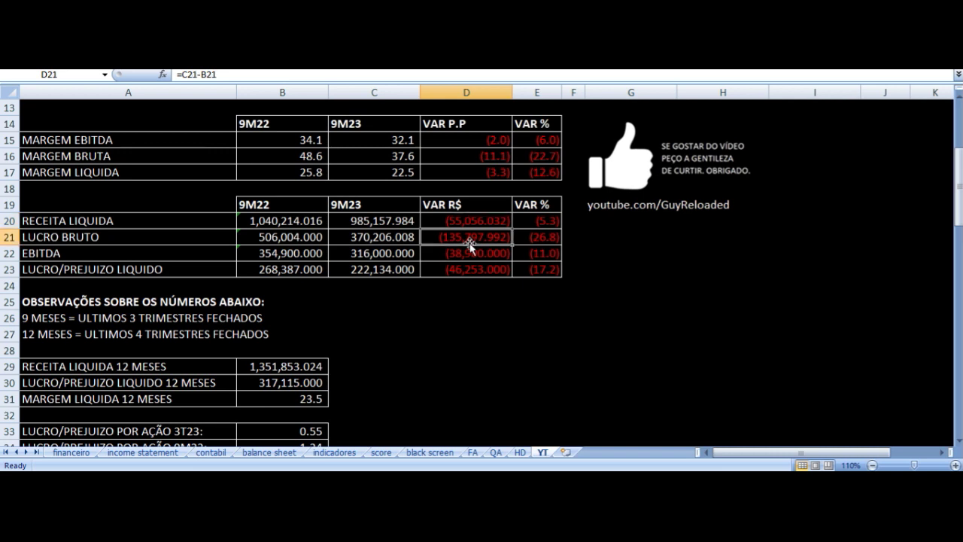
left_click(473, 253)
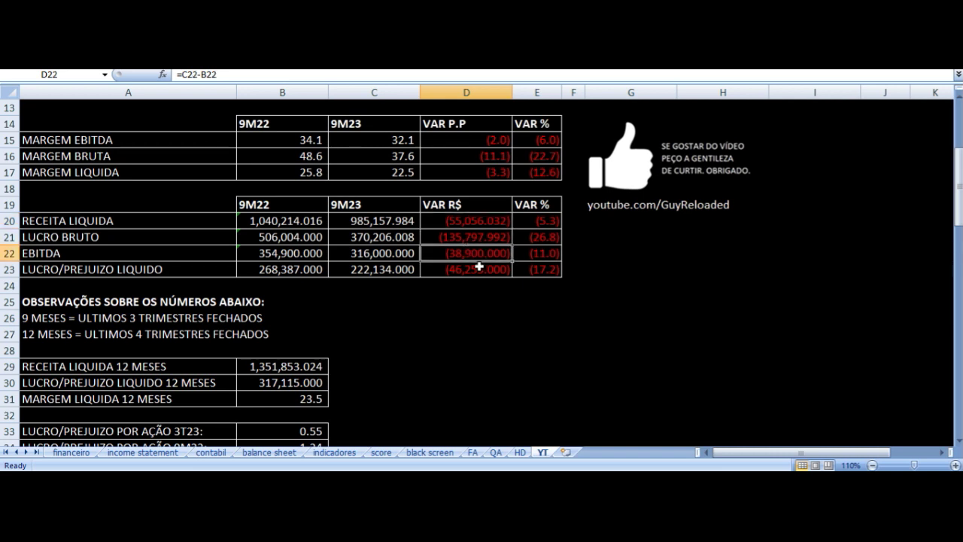
left_click(464, 269)
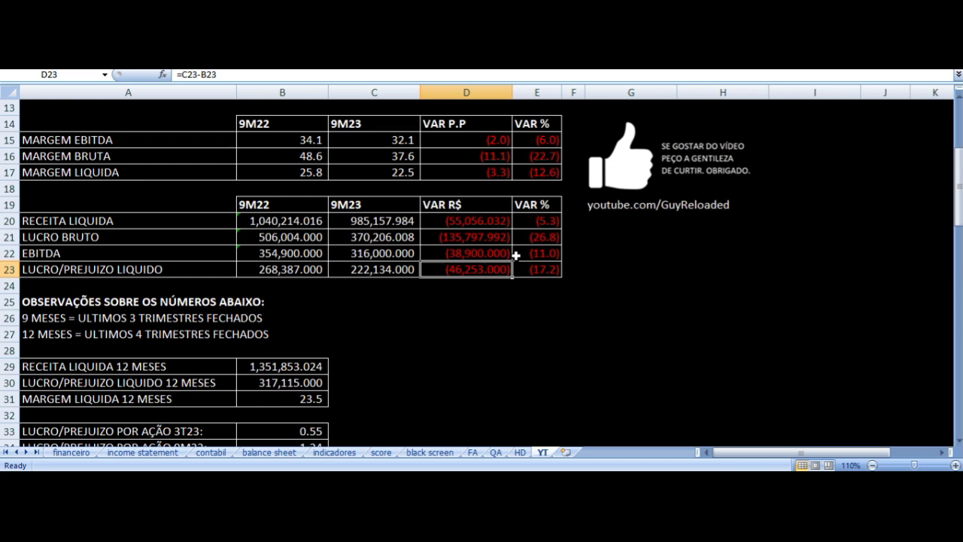
Step: Examine the 12-month figures for RECEITA LIQUIDA, LUCRO/PREJUIZO LIQUIDO and MARGEM LIQUIDA in the YT sheet
scroll(393, 234, "down", 5)
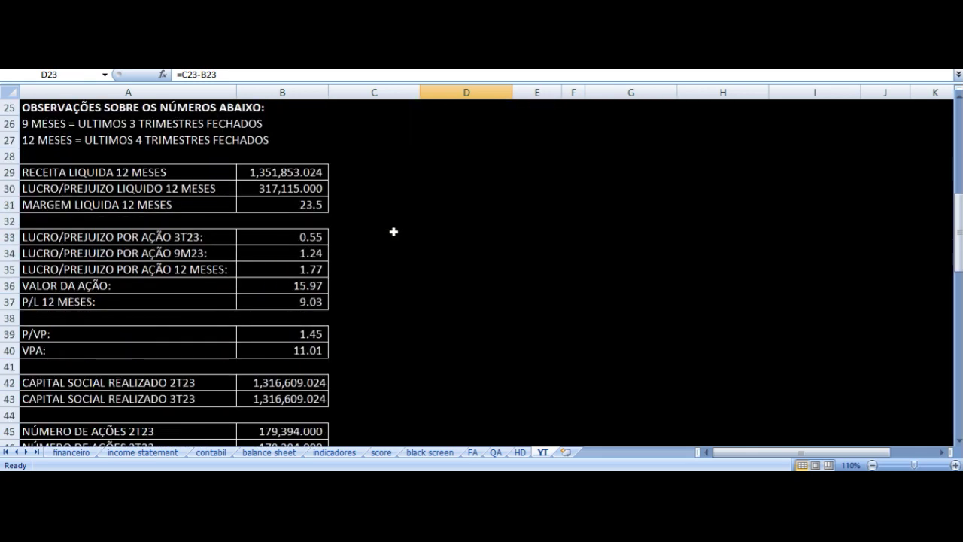
left_click(259, 126)
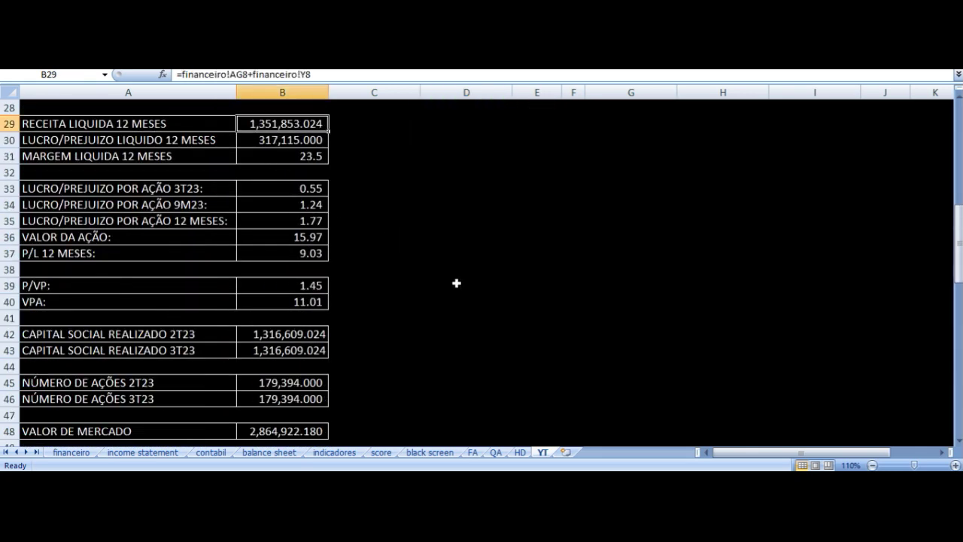
key("Left")
key("Down")
key("Right")
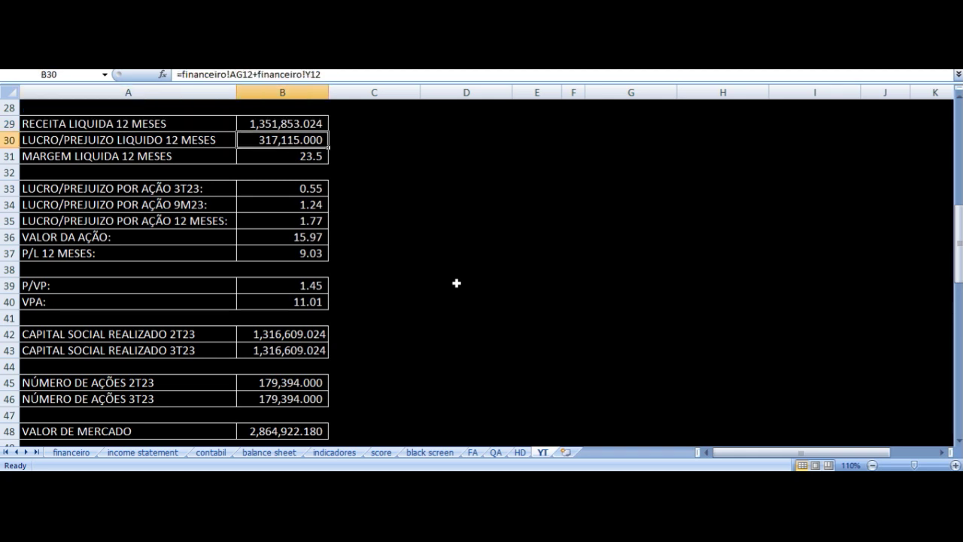
key("Left")
key("Down")
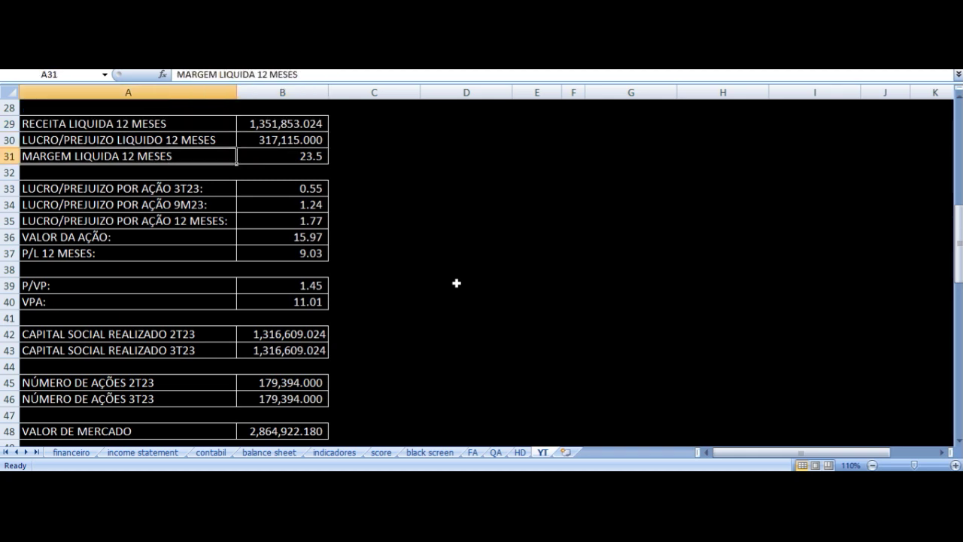
key("Right")
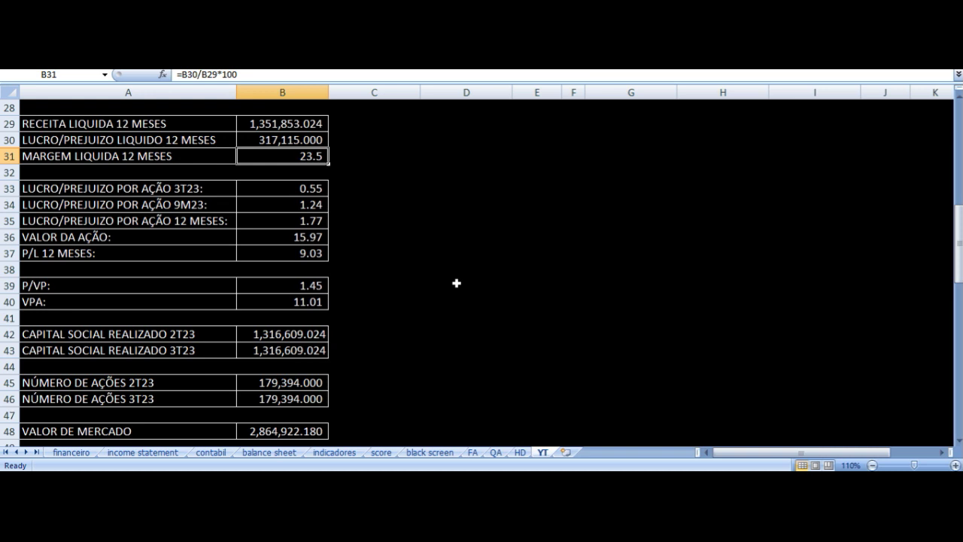
Step: Examine the LUCRO/PREJUIZO POR AÇÃO values for 3T23, 9M23 and 12 MESES
key("Down")
key("Down")
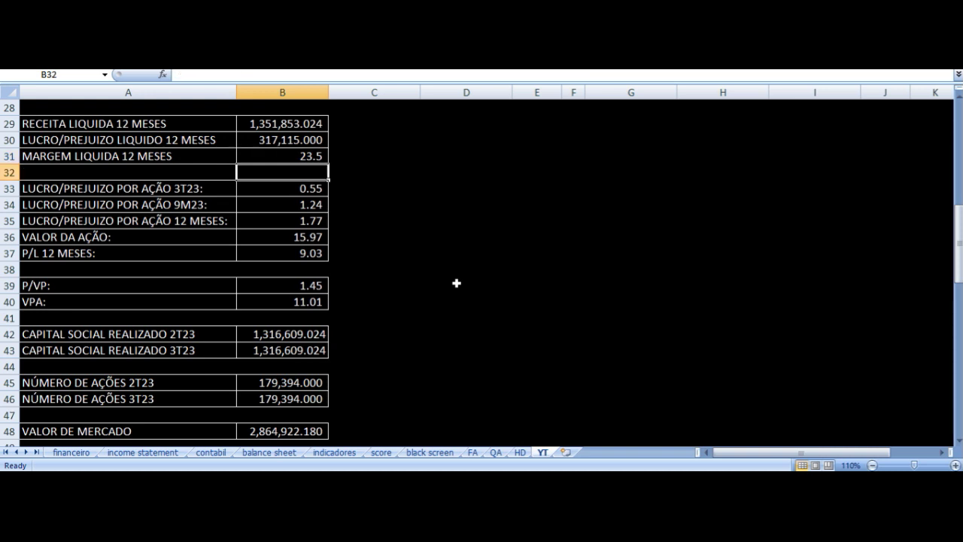
key("Left")
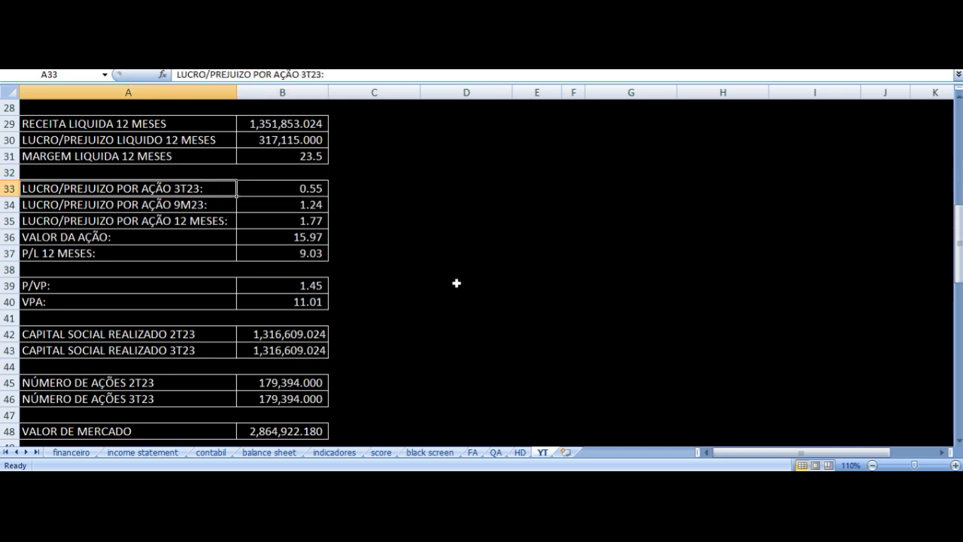
key("Right")
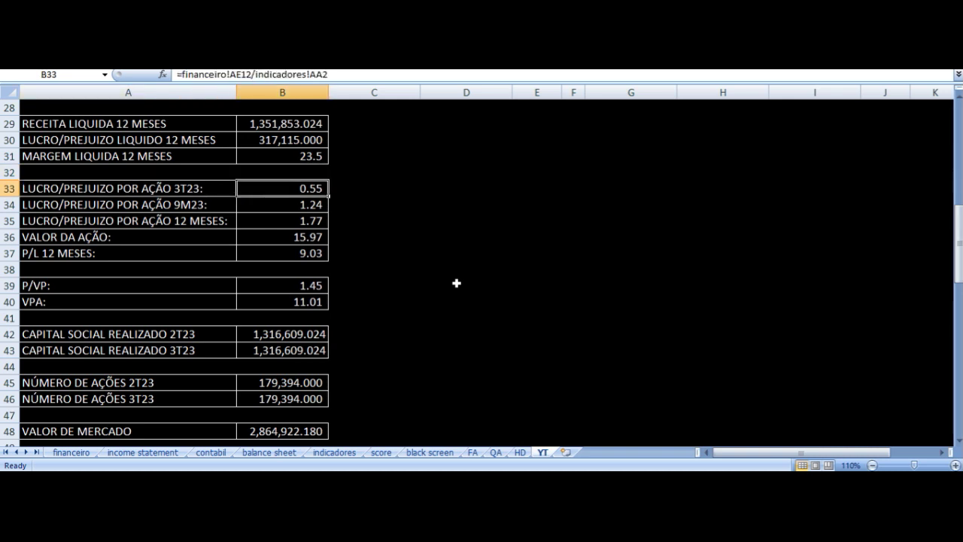
key("Down")
key("Left")
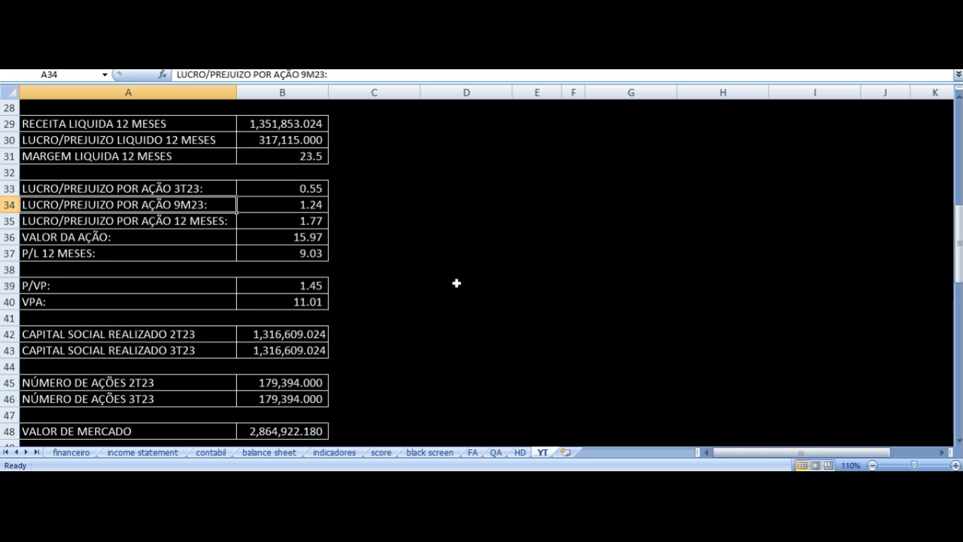
key("Right")
key("Down")
key("Left")
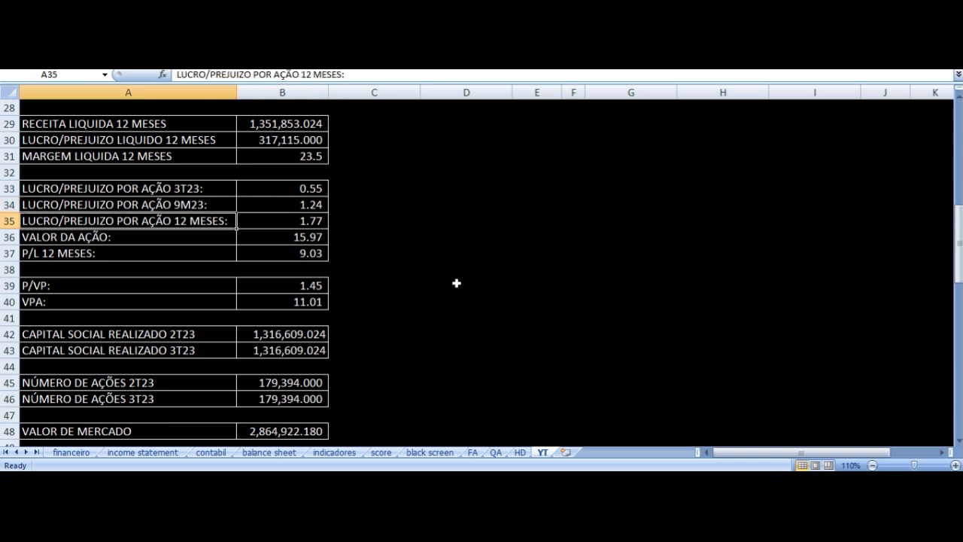
key("Right")
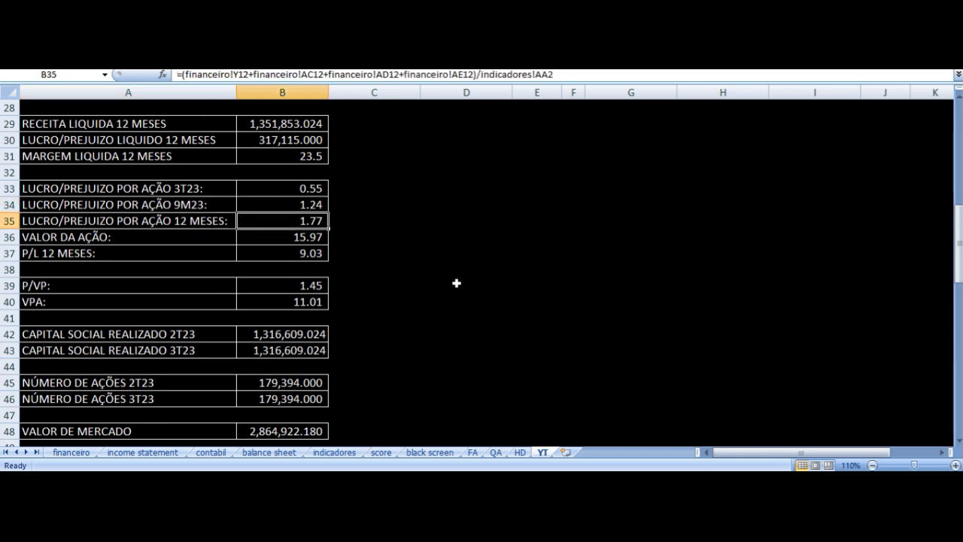
Step: Go to the VALOR DA AÇÃO row in the per-share table
key("Down")
key("Left")
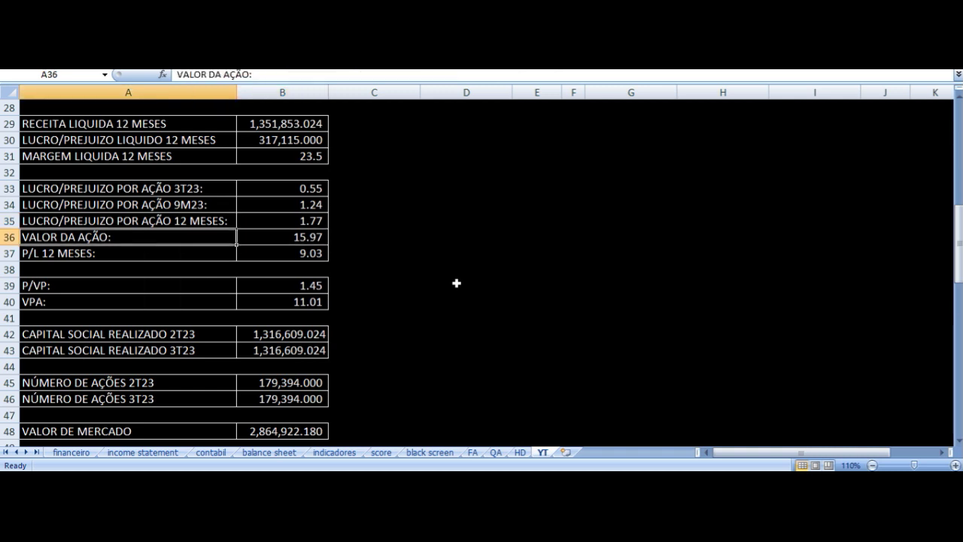